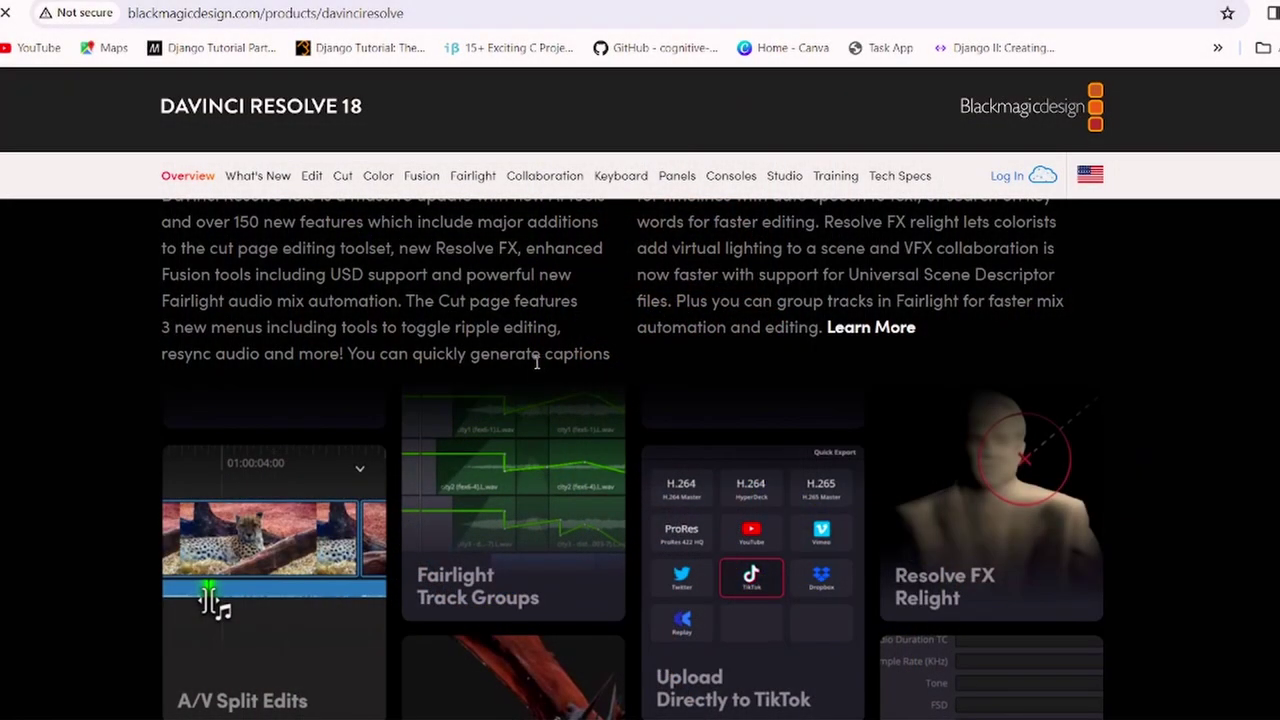
Find the DaVinci Resolve 18 download options on the Blackmagic Design product page and choose the free download.
scroll(536, 363, "up", 10)
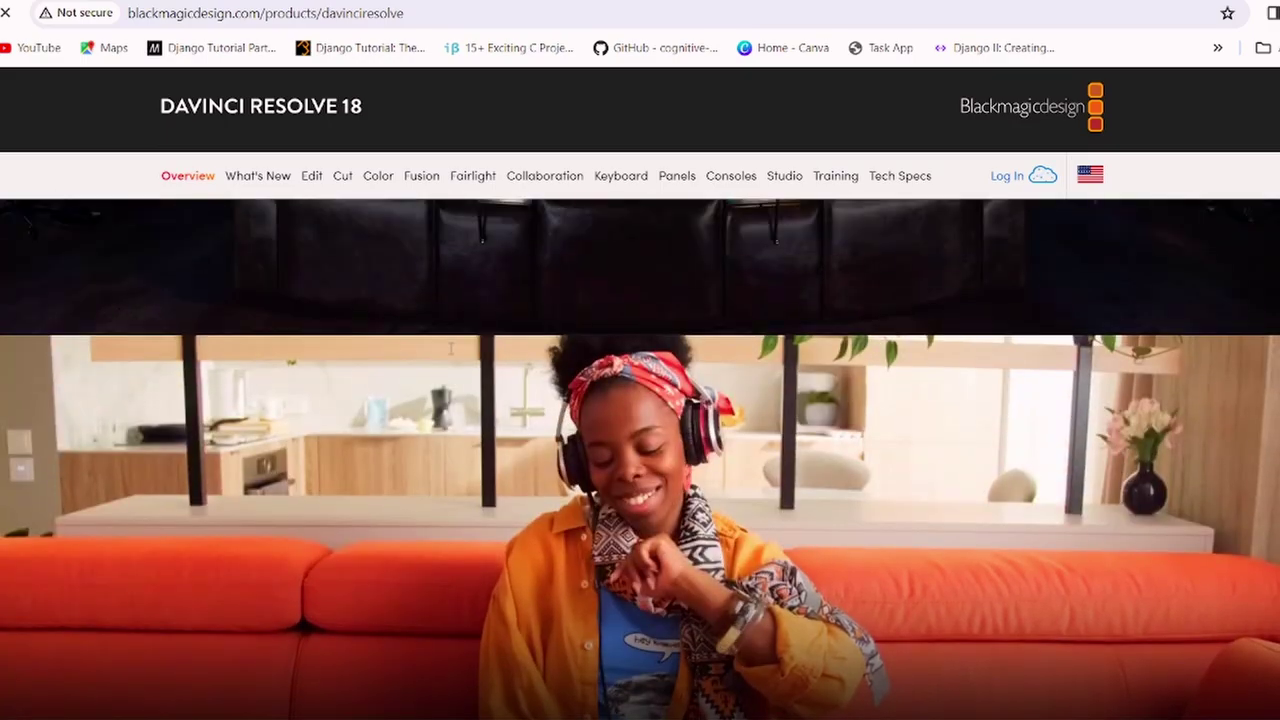
scroll(449, 346, "up", 10)
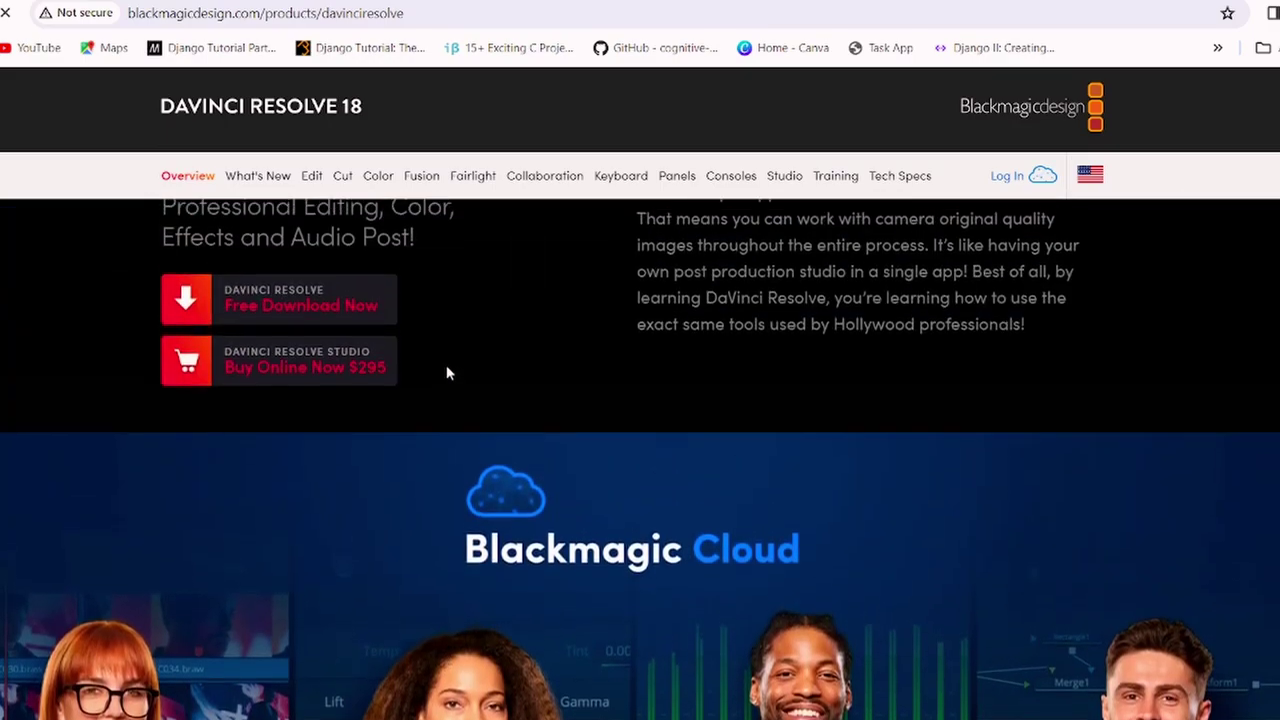
scroll(394, 380, "down", 4)
scroll(300, 360, "up", 4)
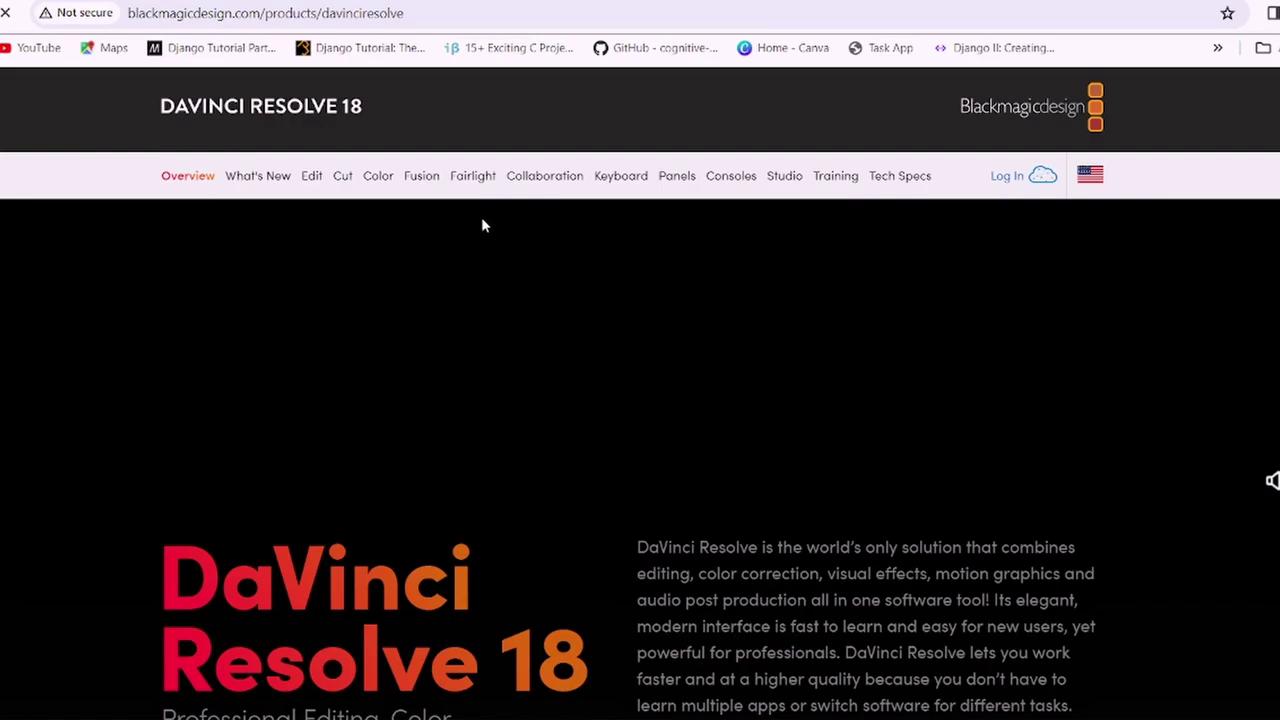
scroll(502, 335, "down", 7)
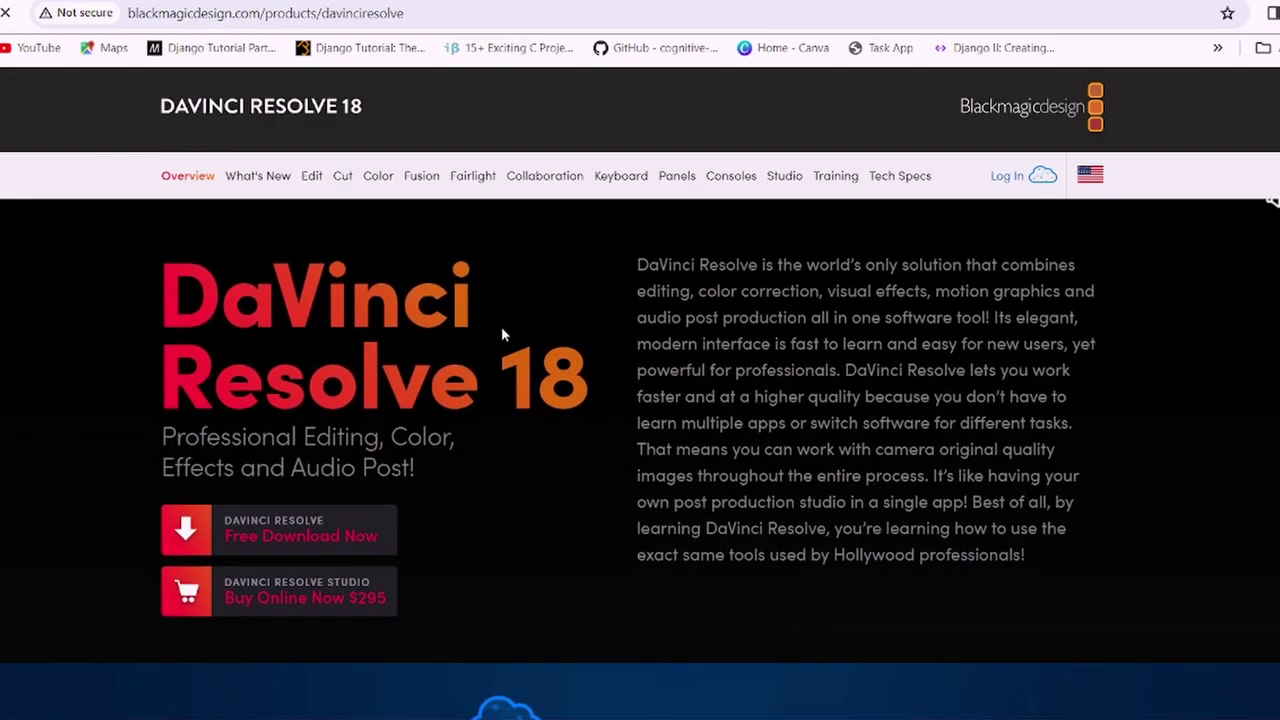
scroll(497, 329, "up", 4)
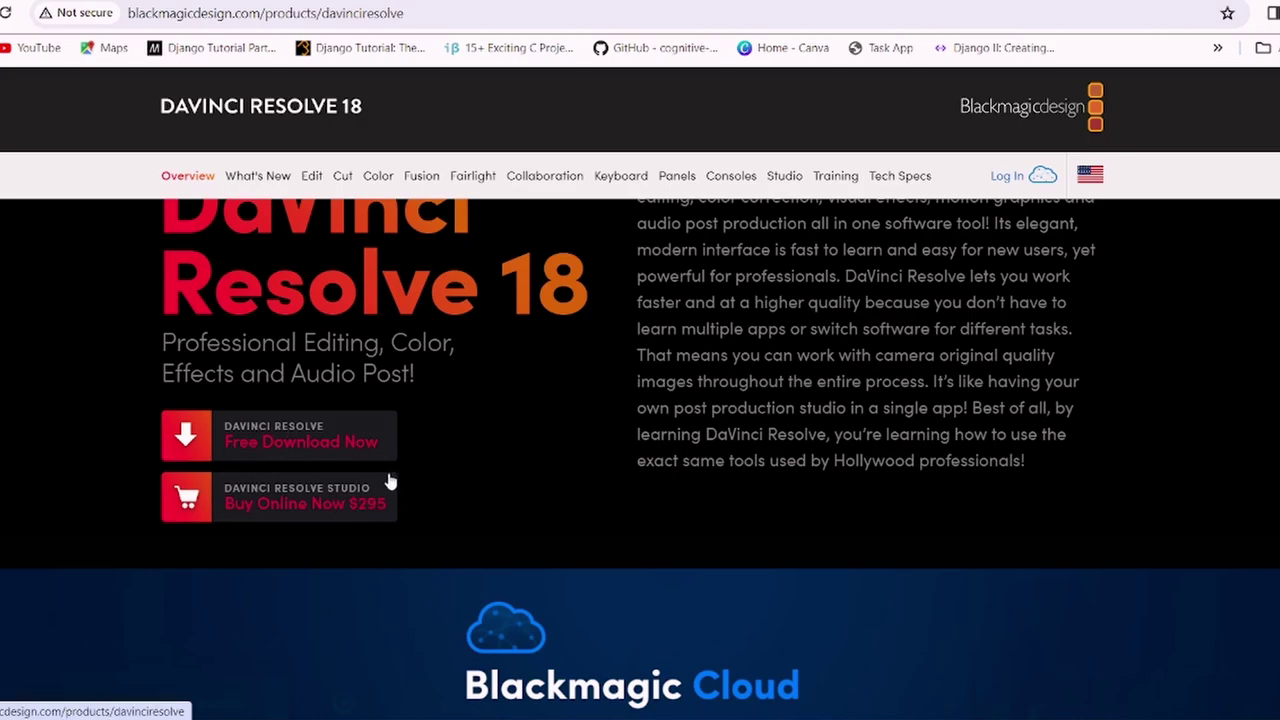
left_click(276, 443)
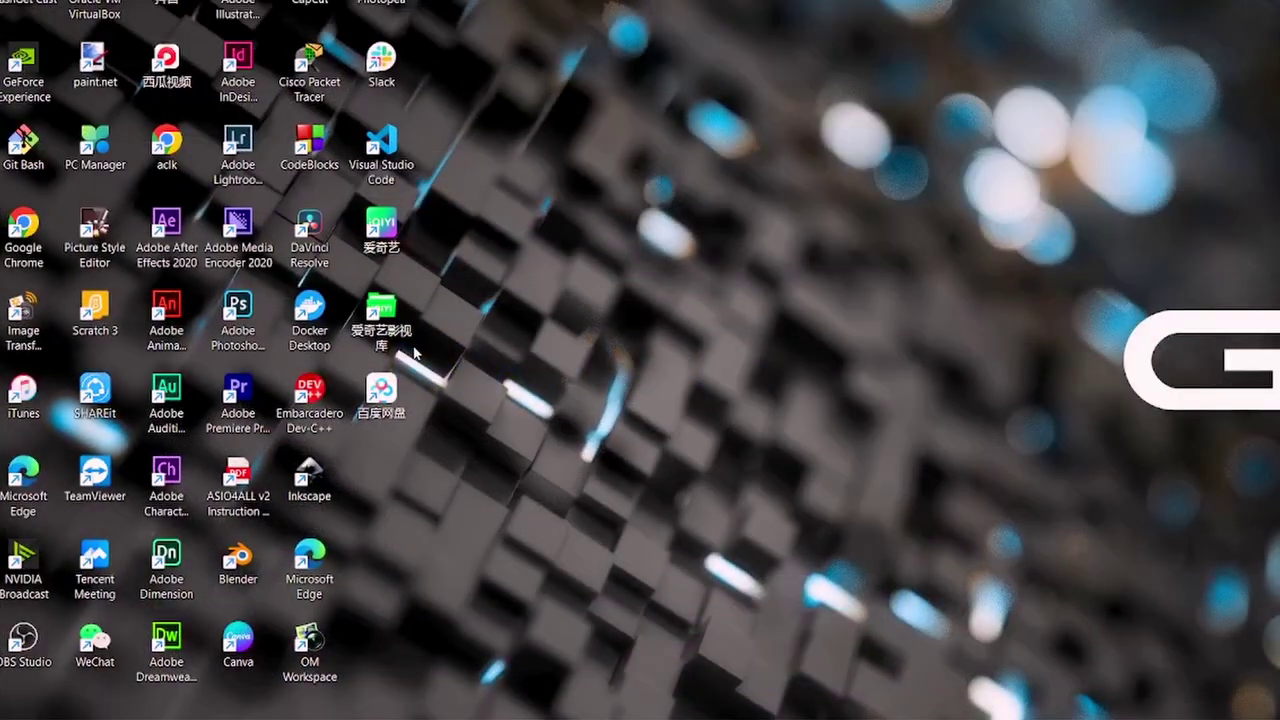
Launch DaVinci Resolve from the desktop, and hide and reshow the project libraries list in the Project Manager.
double_click(318, 240)
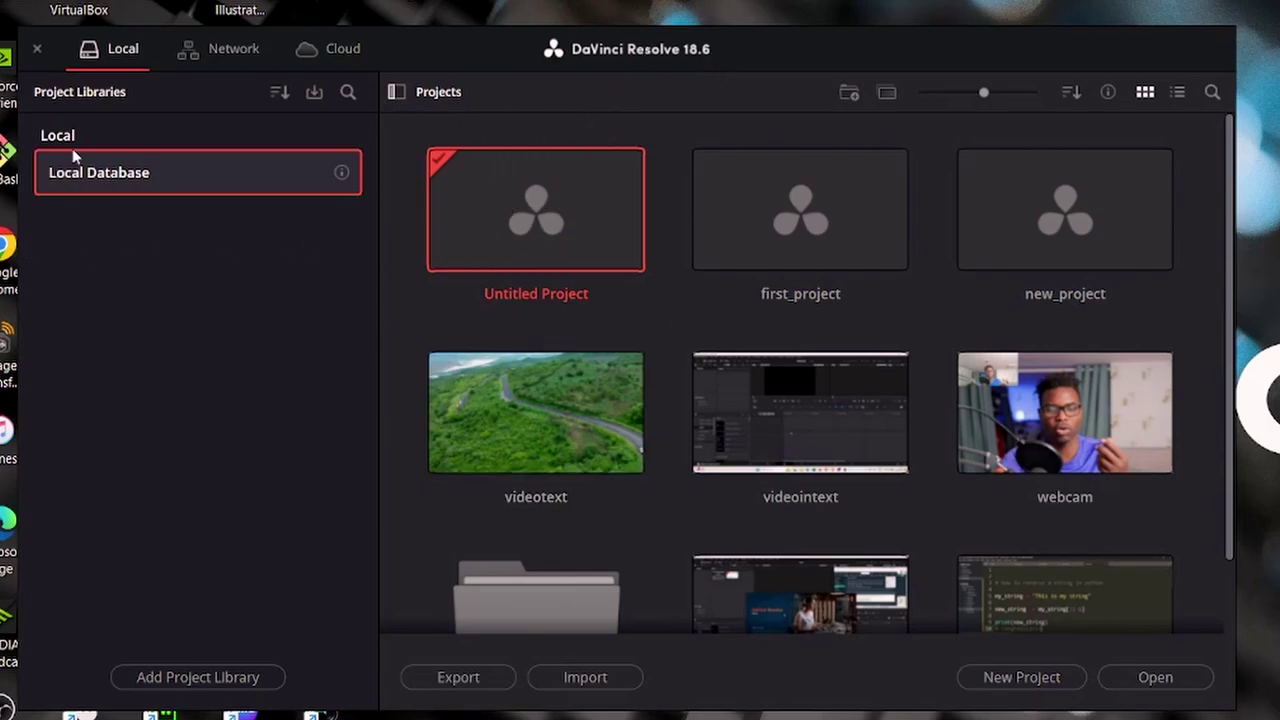
left_click(397, 92)
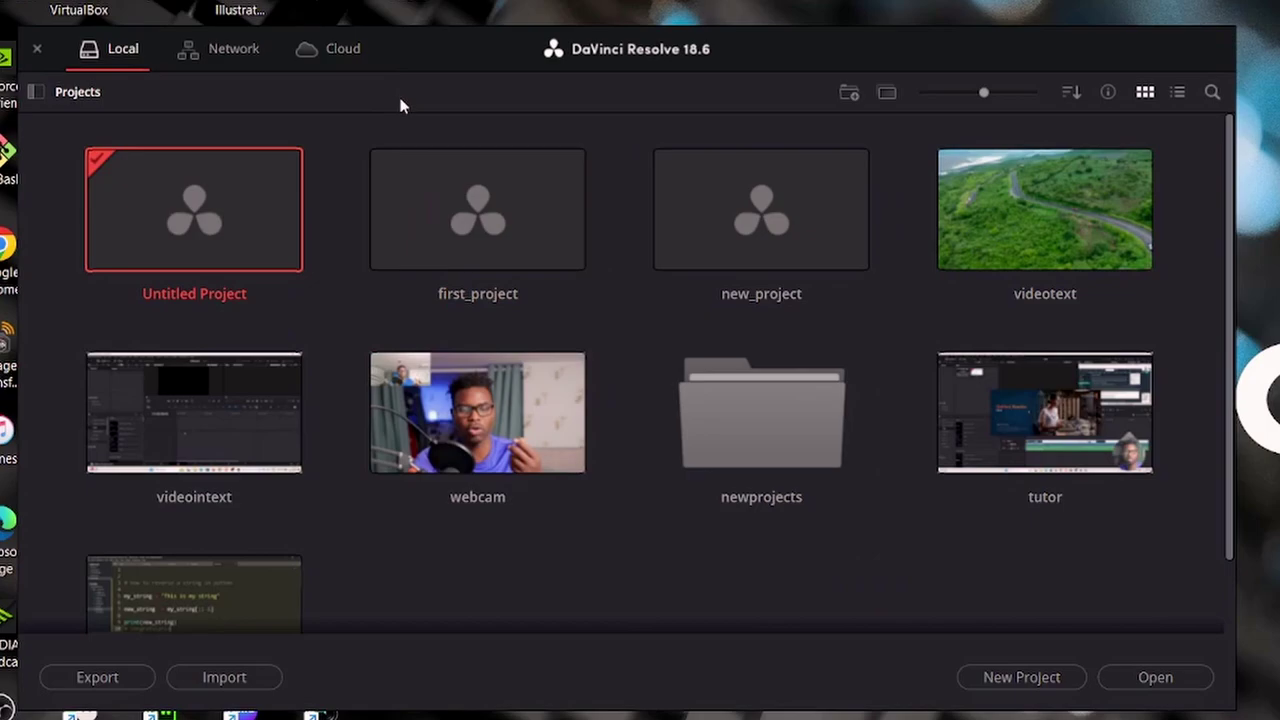
left_click(36, 93)
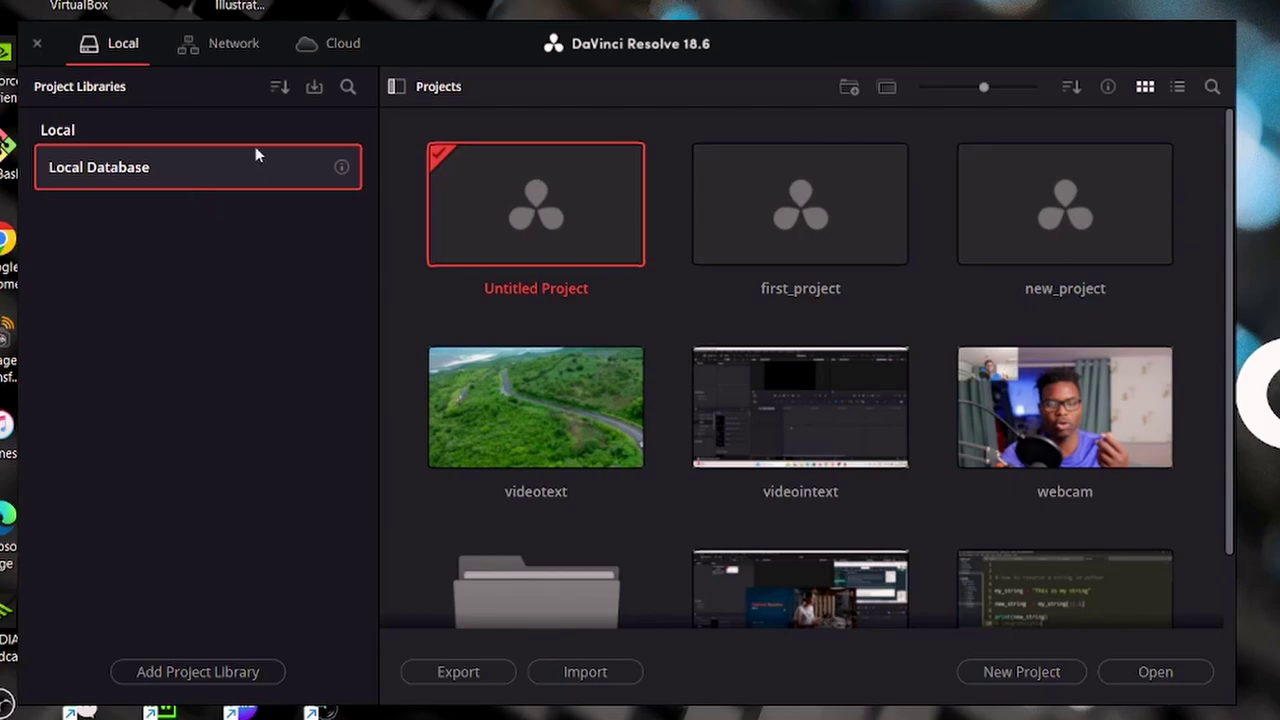
View the Network and Cloud project library sections, and return to the Local libraries.
left_click(229, 62)
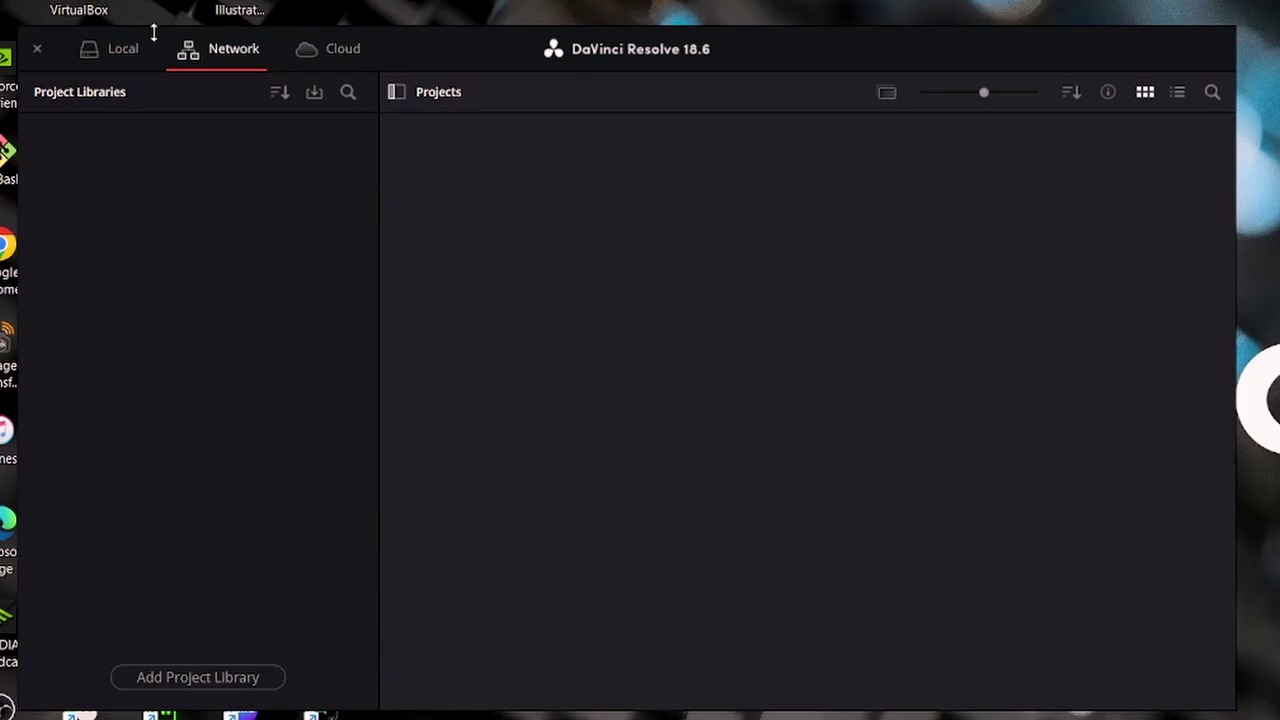
left_click(314, 52)
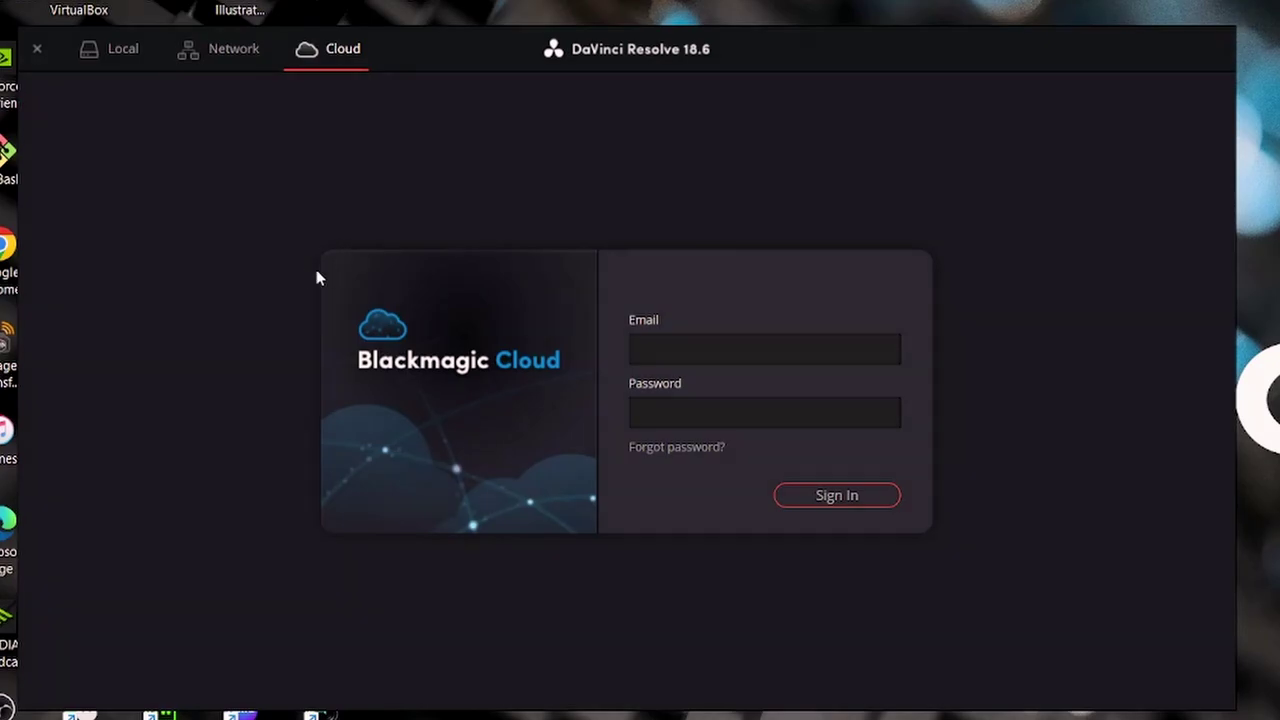
left_click(112, 49)
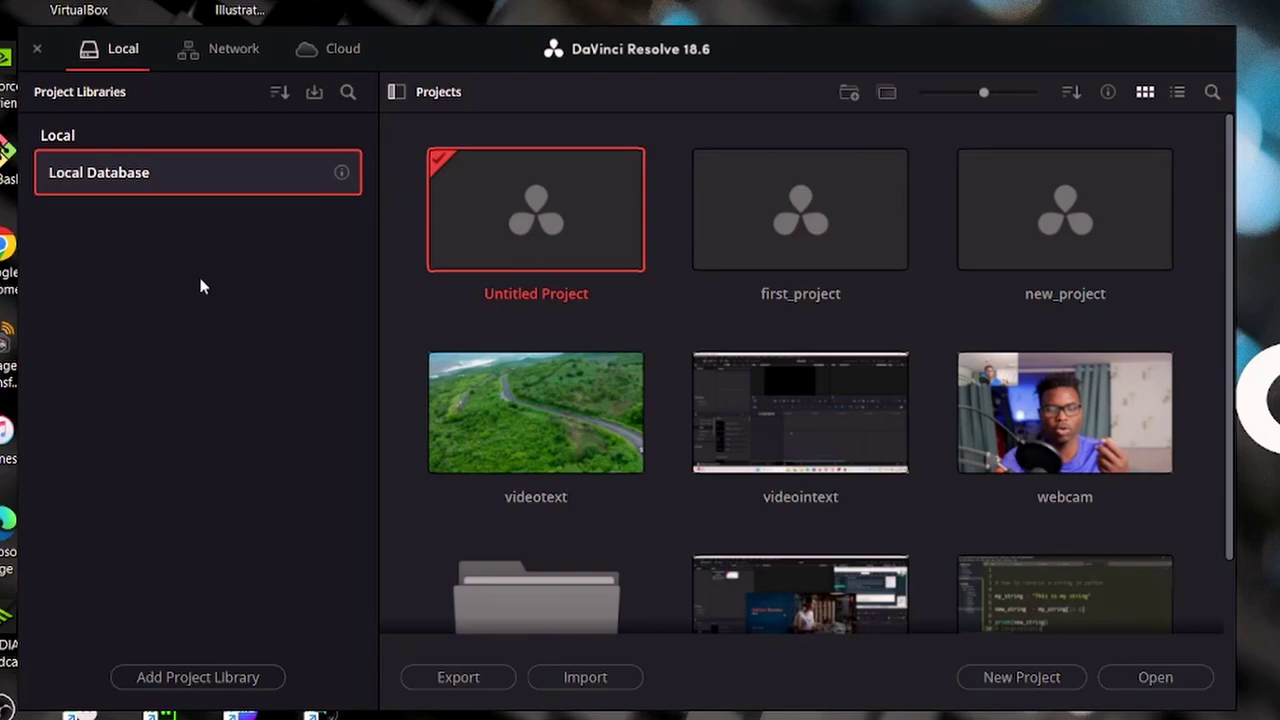
Examine the Local Database details and browse its Resolve Projects folder on disk, and return to the library list.
left_click(341, 174)
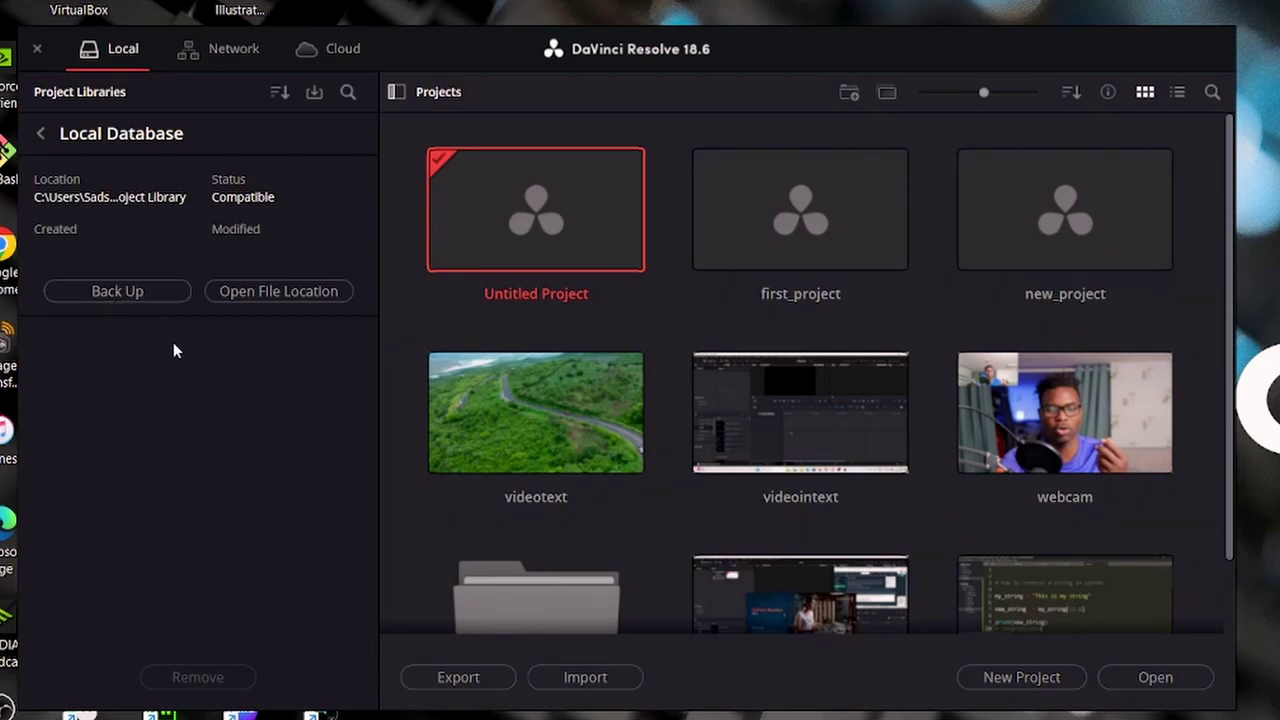
left_click(285, 291)
double_click(149, 160)
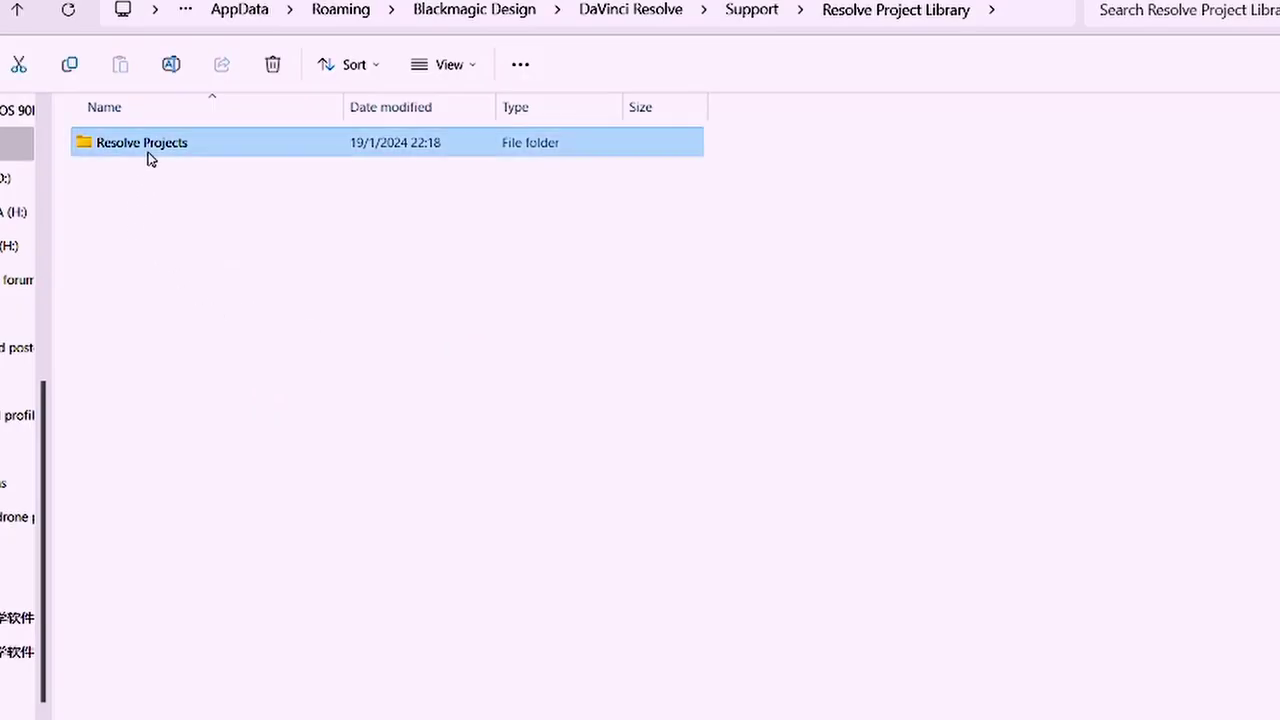
double_click(130, 188)
double_click(134, 158)
double_click(165, 224)
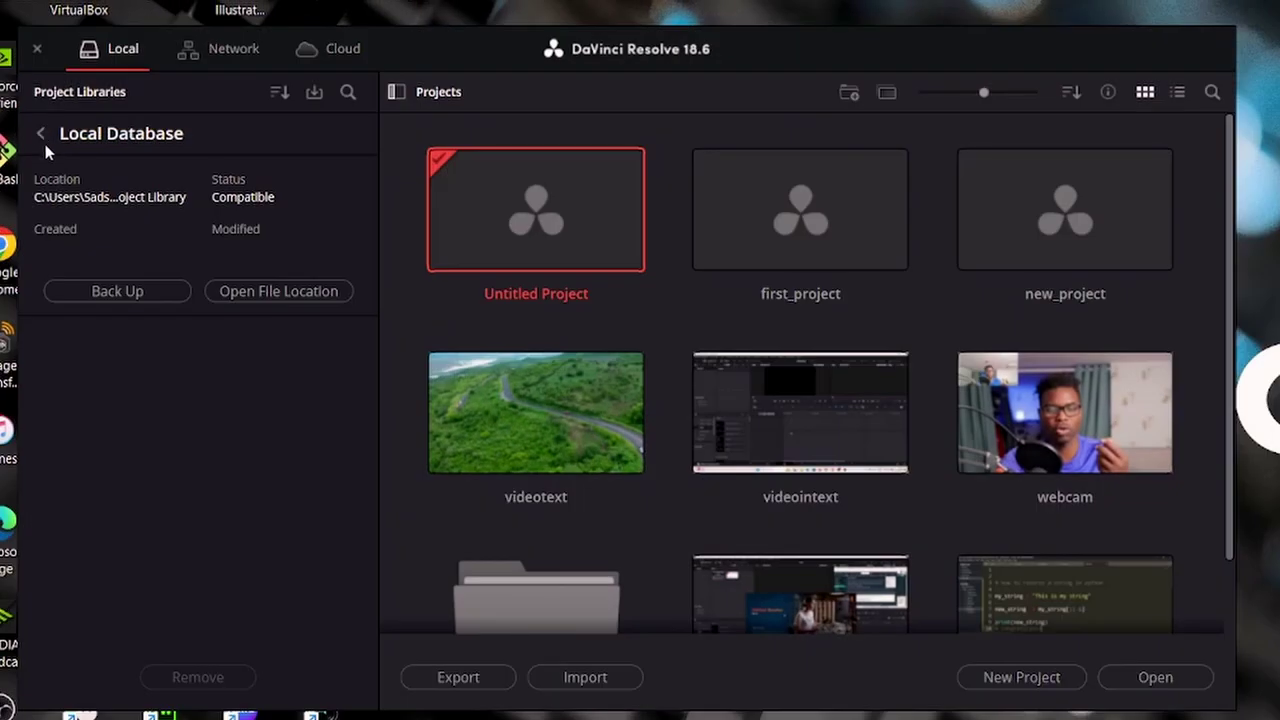
left_click(41, 136)
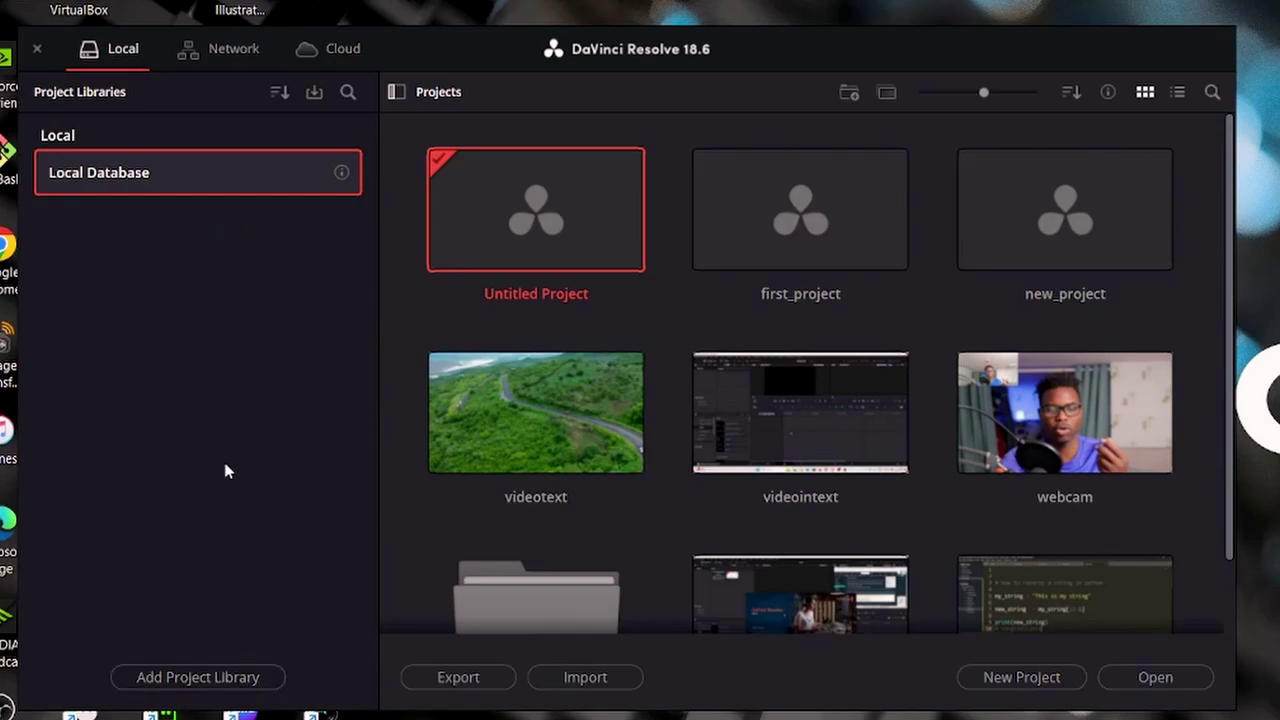
left_click(193, 680)
left_click_drag(719, 214, 307, 269)
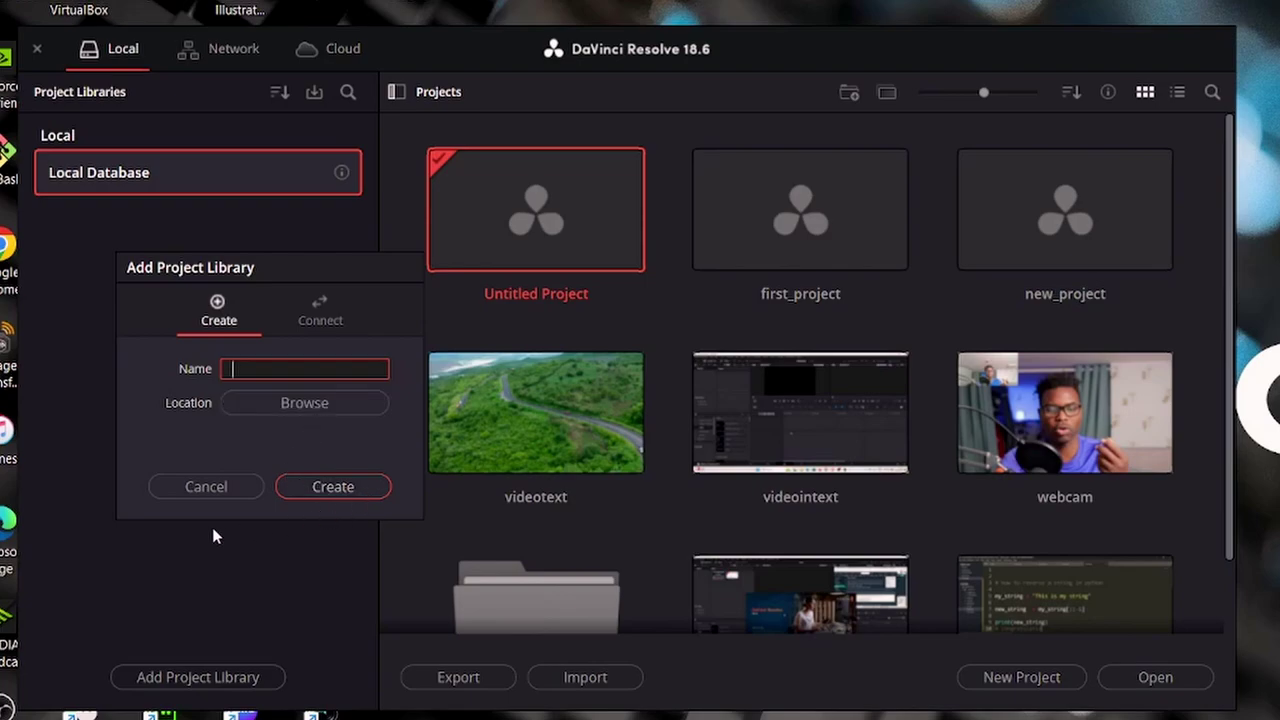
left_click(205, 486)
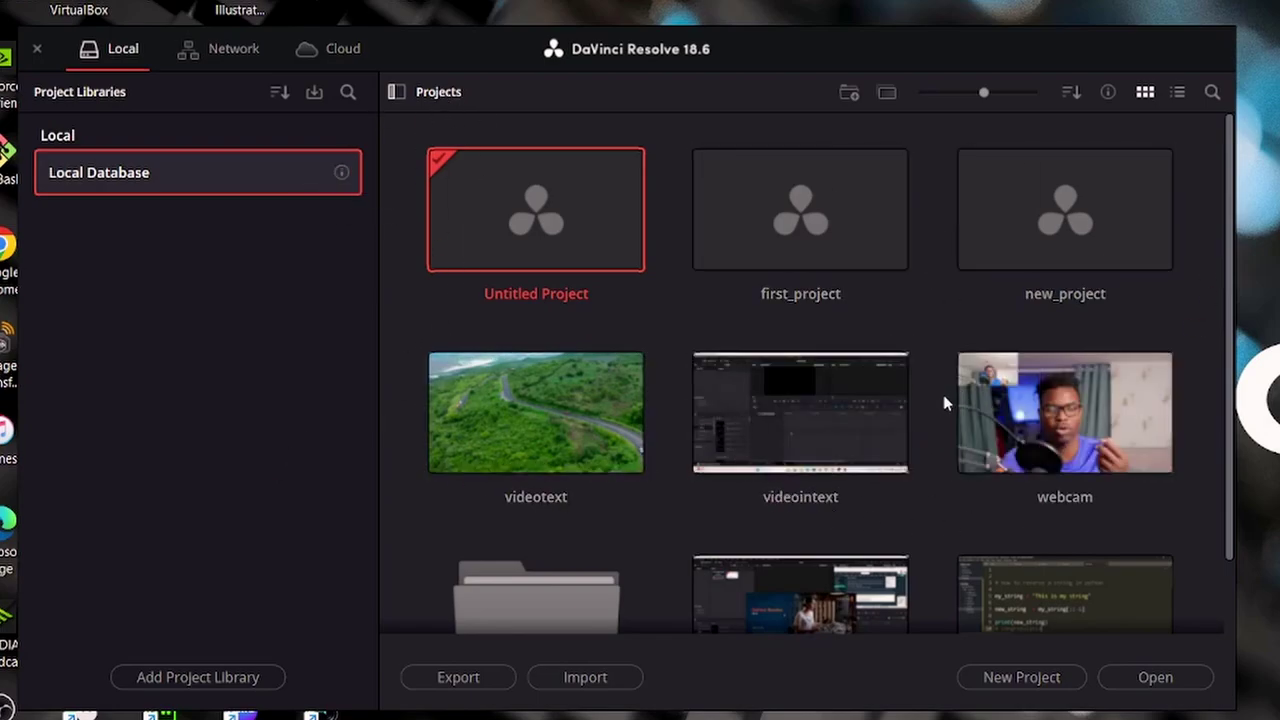
Create a new project folder named "wedding" in the Local Database.
scroll(923, 513, "down", 2)
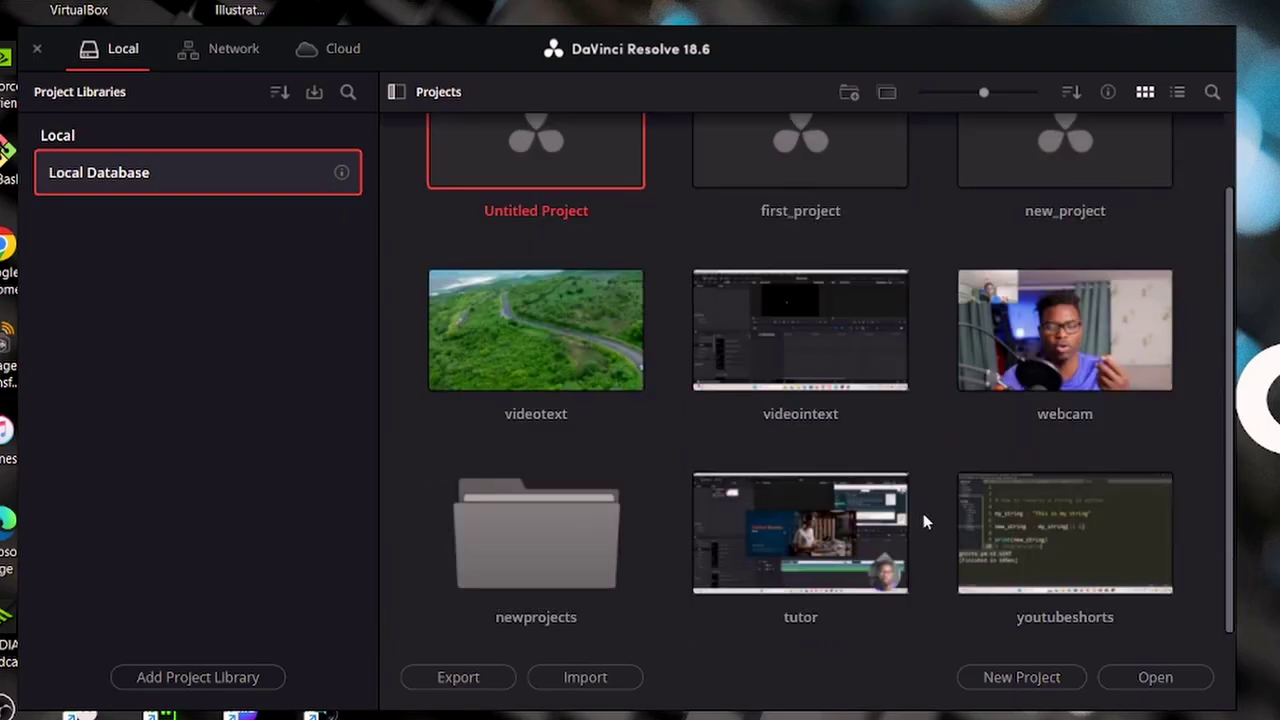
scroll(776, 524, "up", 2)
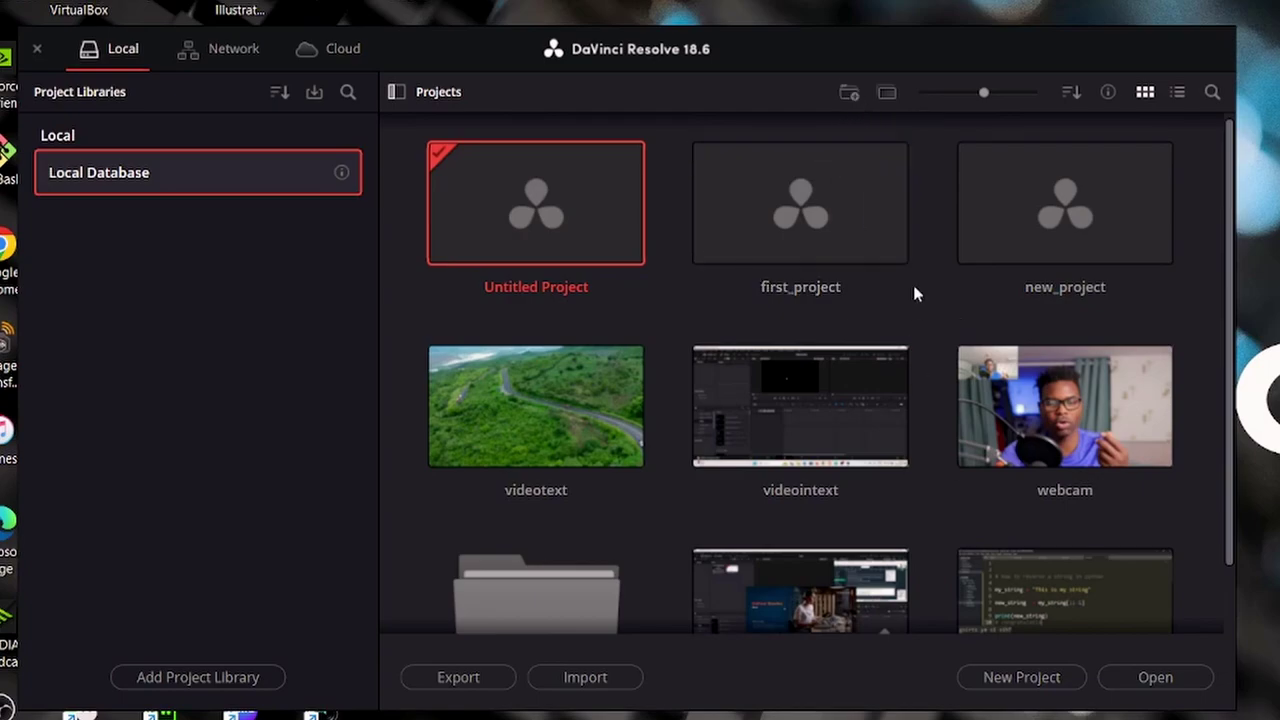
left_click(849, 94)
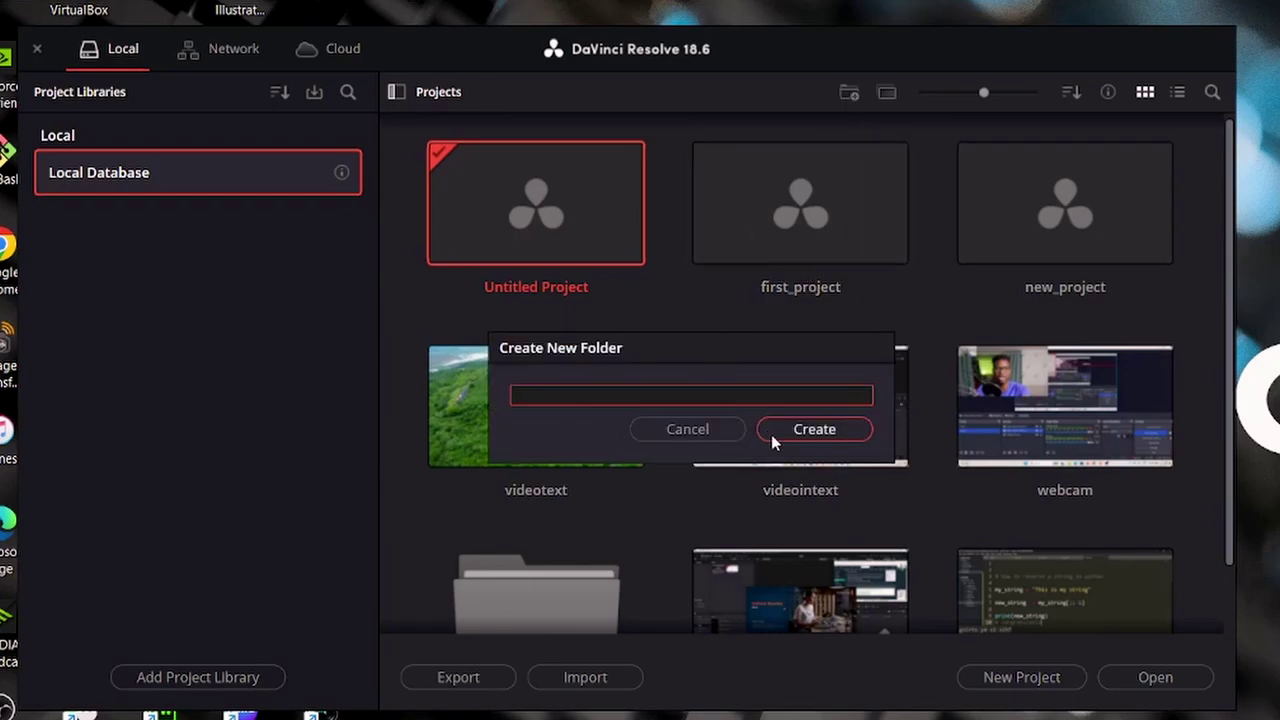
type("wedding")
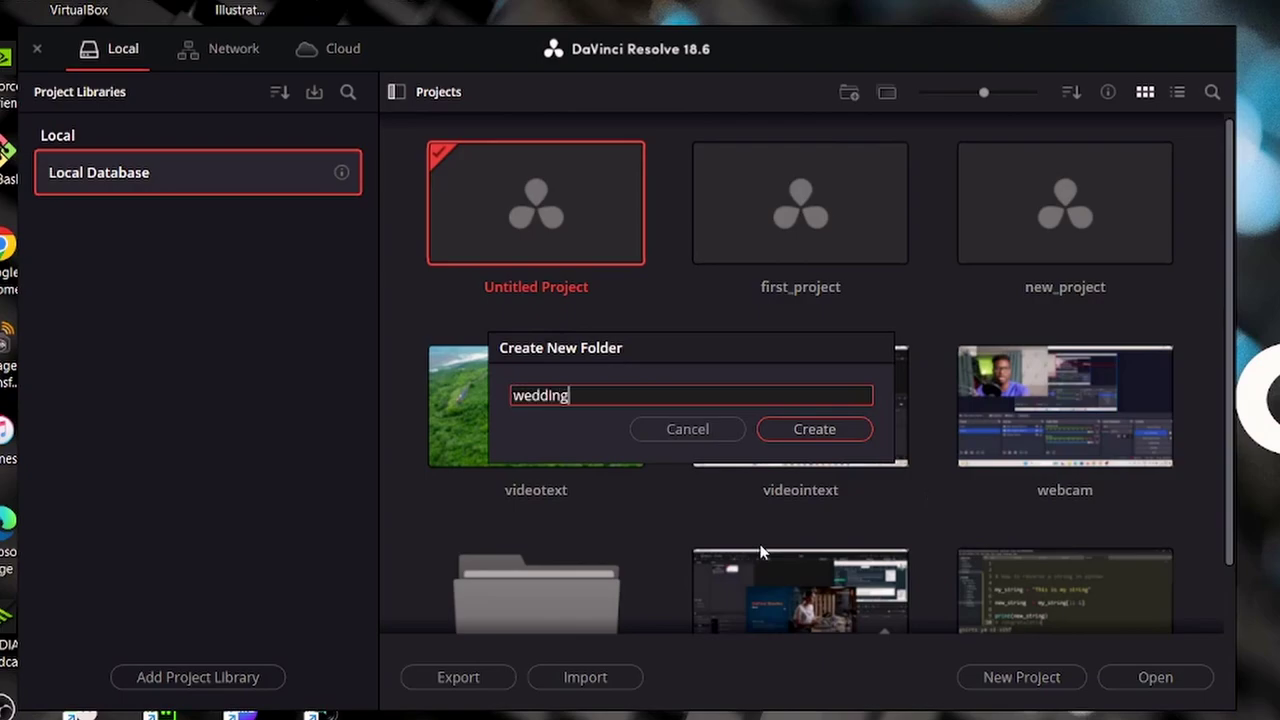
left_click(814, 429)
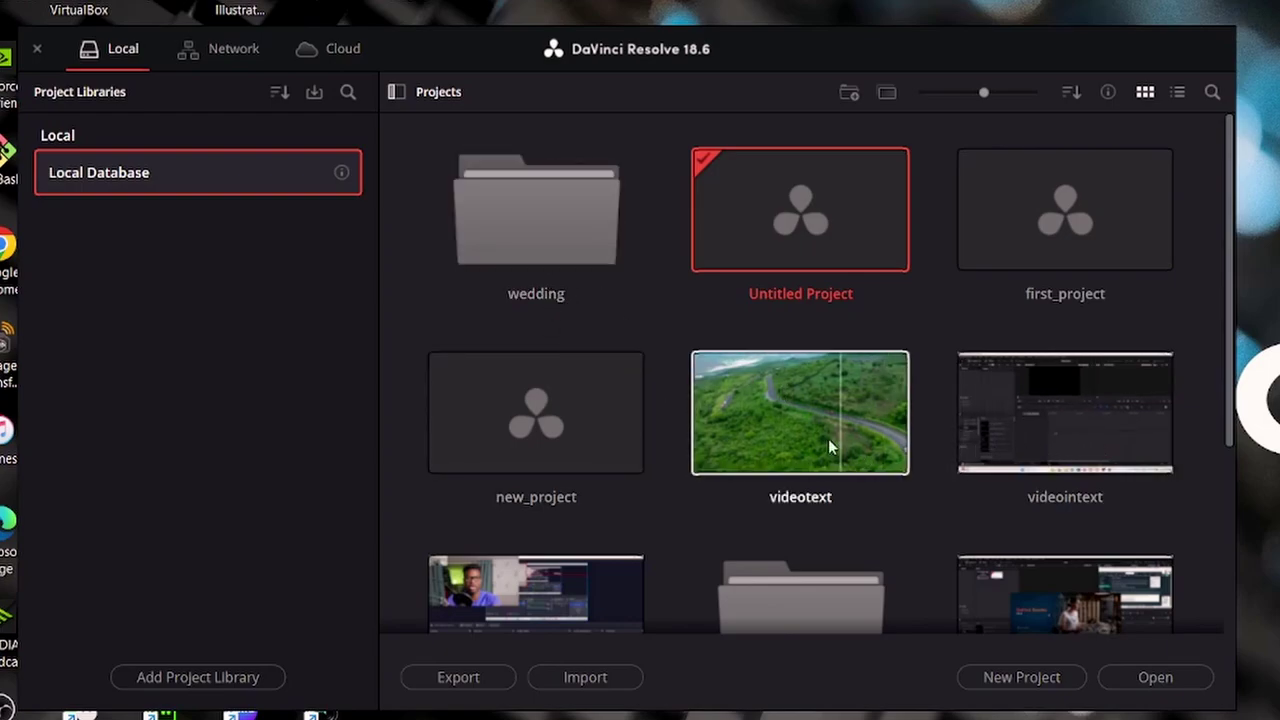
Move the videotext and new_project projects into the wedding folder and open that folder.
left_click_drag(796, 417, 532, 215)
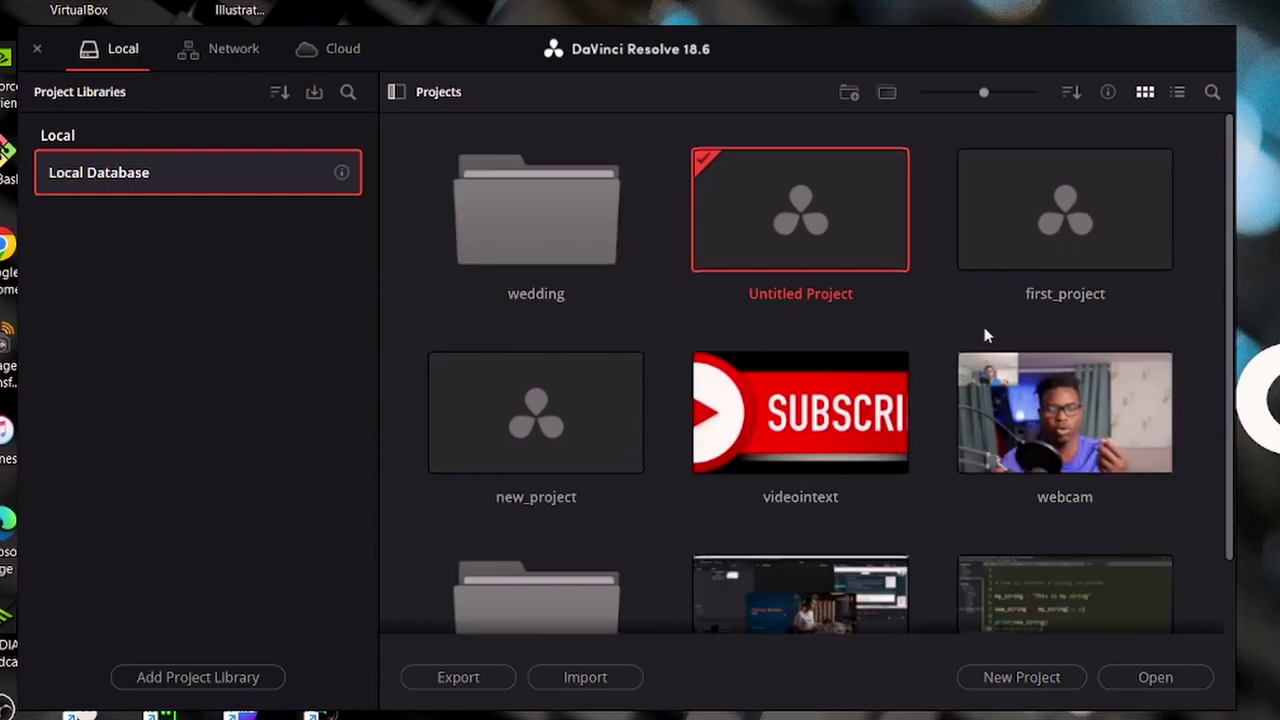
left_click_drag(551, 423, 549, 226)
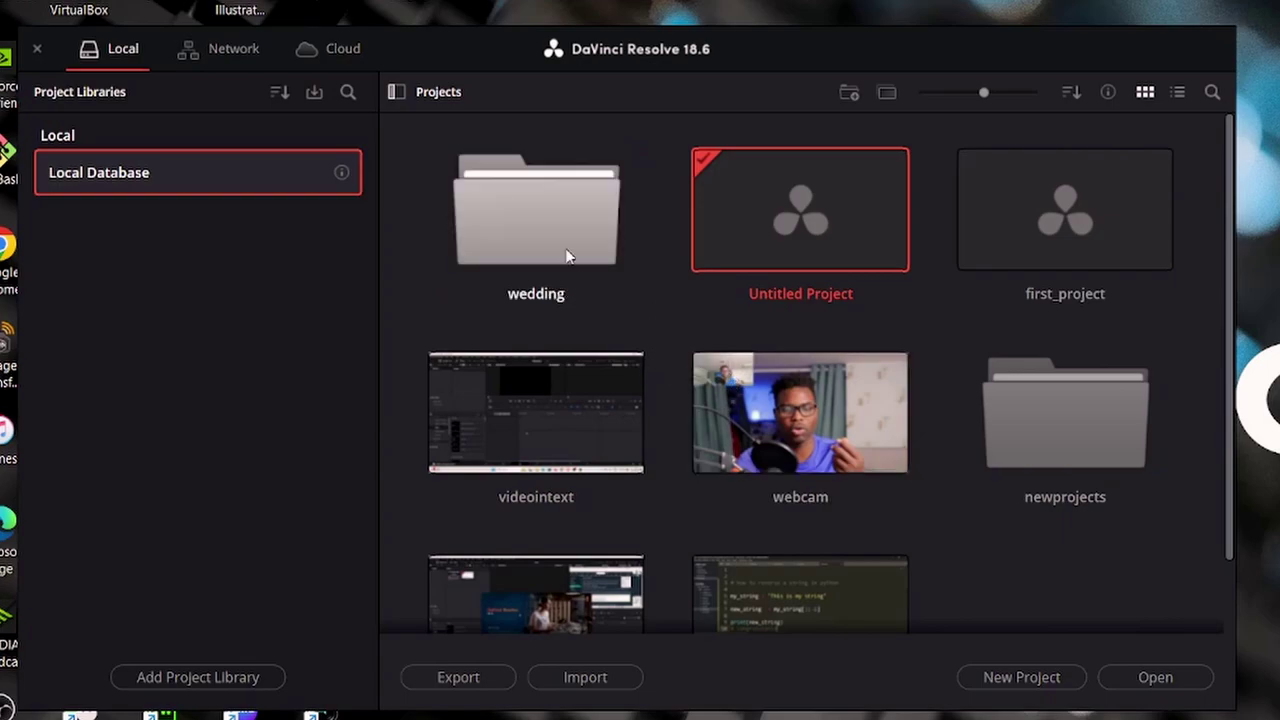
double_click(545, 240)
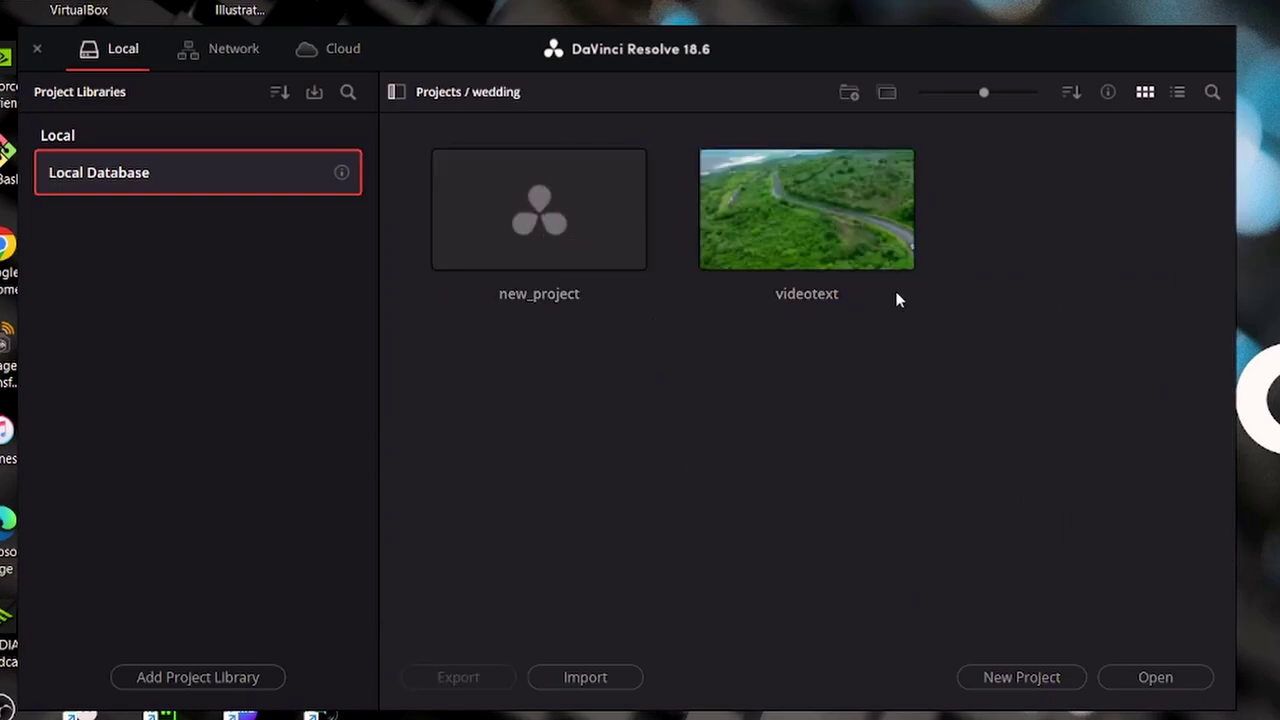
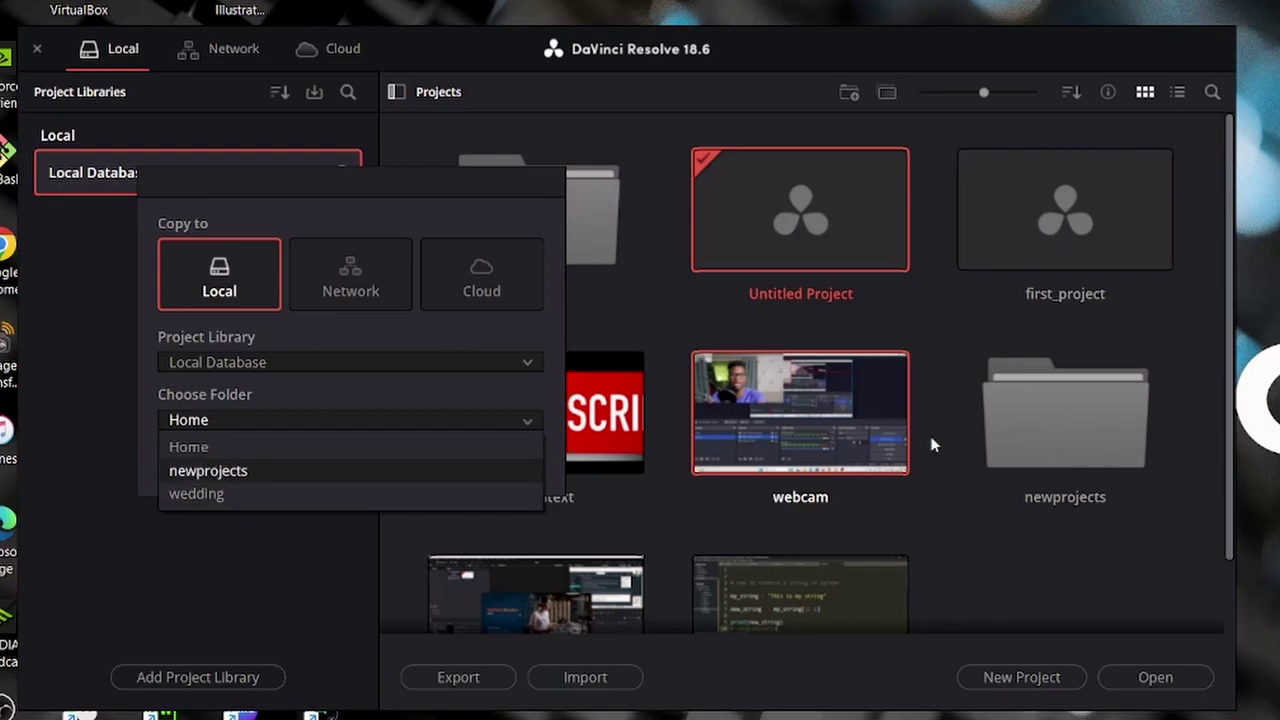
Try to copy the webcam project to the Home folder of the Local Database.
left_click(529, 427)
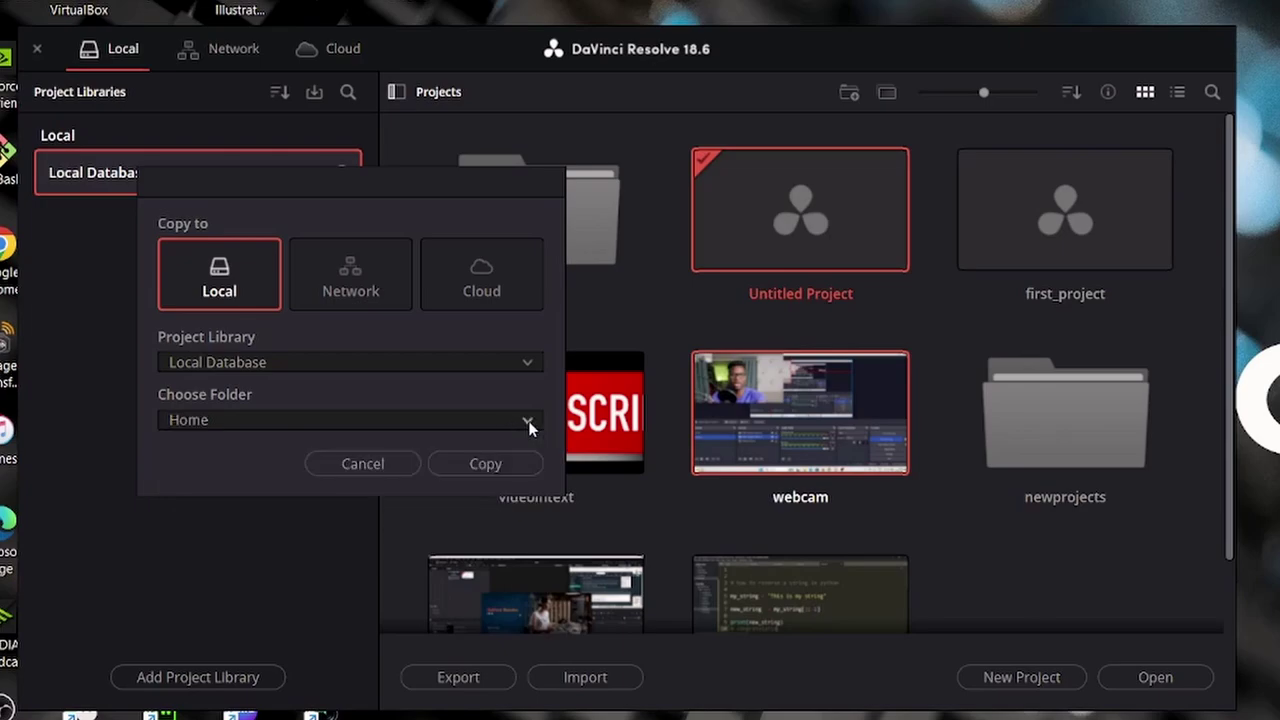
left_click(485, 464)
Enlarge the project thumbnails slightly and check the available project sorting options.
mouse_move(983, 92)
left_mouse_down()
mouse_move(930, 104)
mouse_move(1004, 96)
mouse_move(933, 95)
mouse_move(1016, 111)
mouse_move(989, 106)
left_mouse_up()
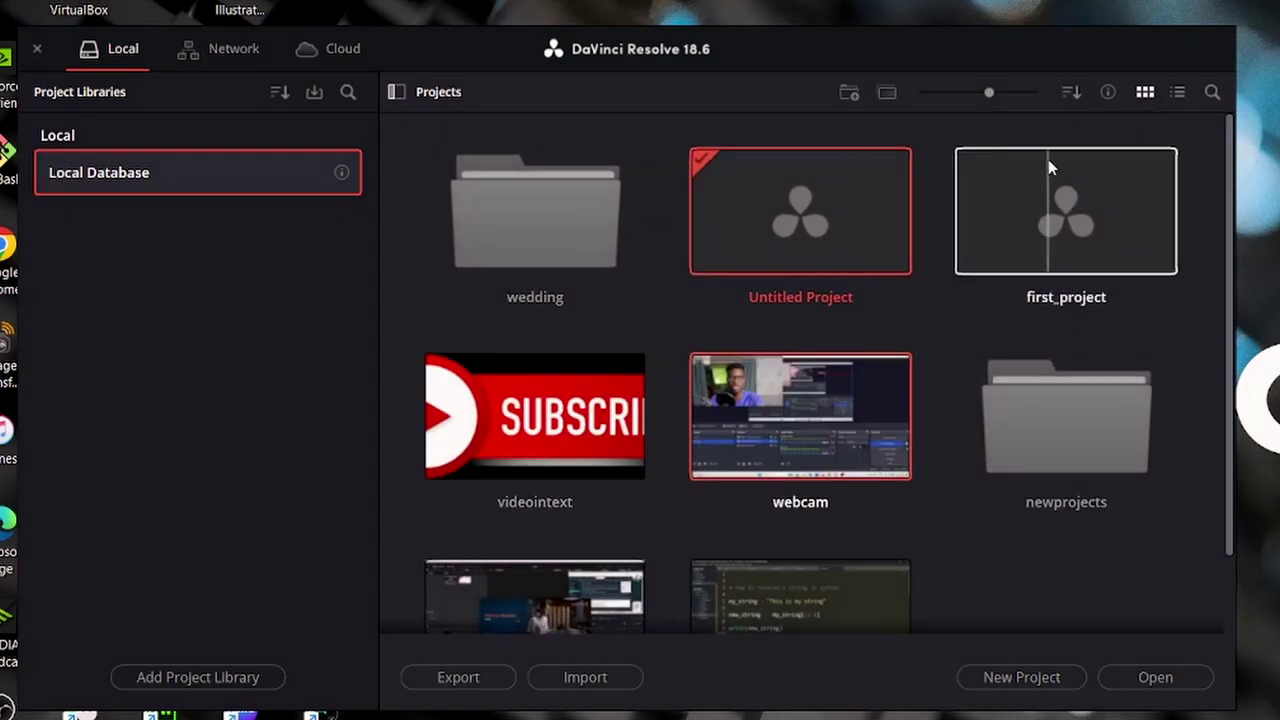
left_click(1068, 92)
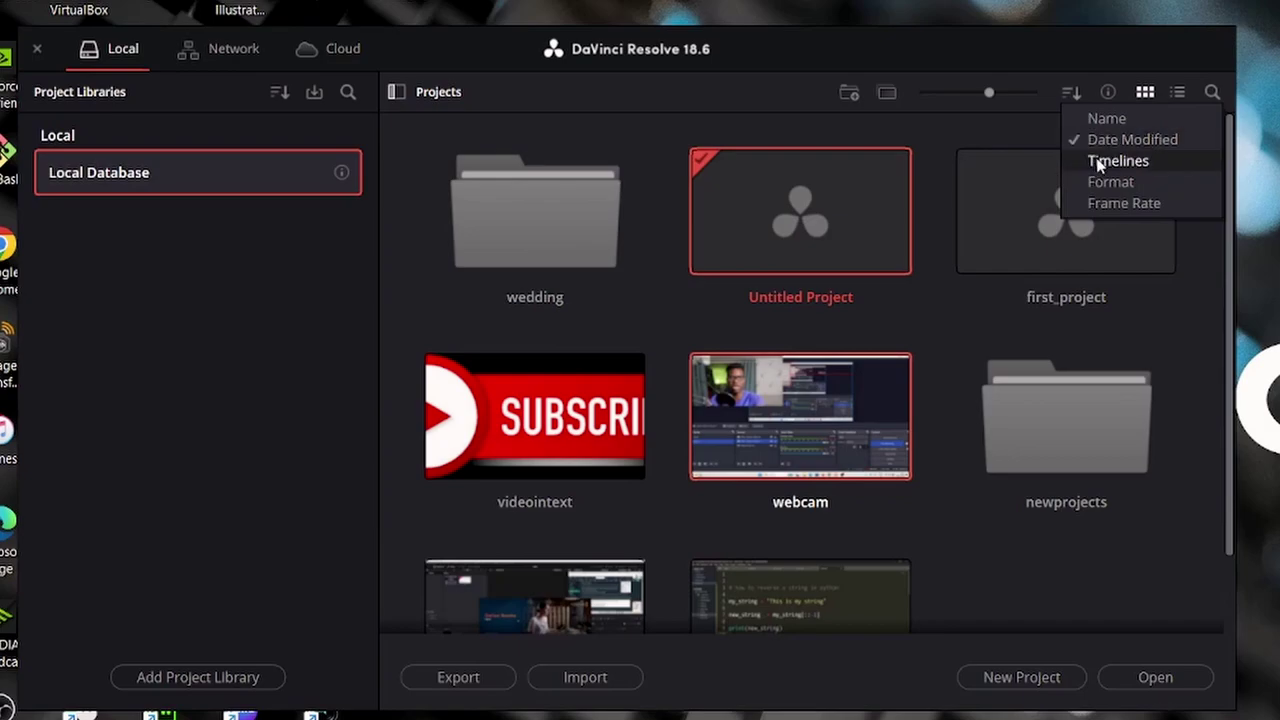
left_click(995, 200)
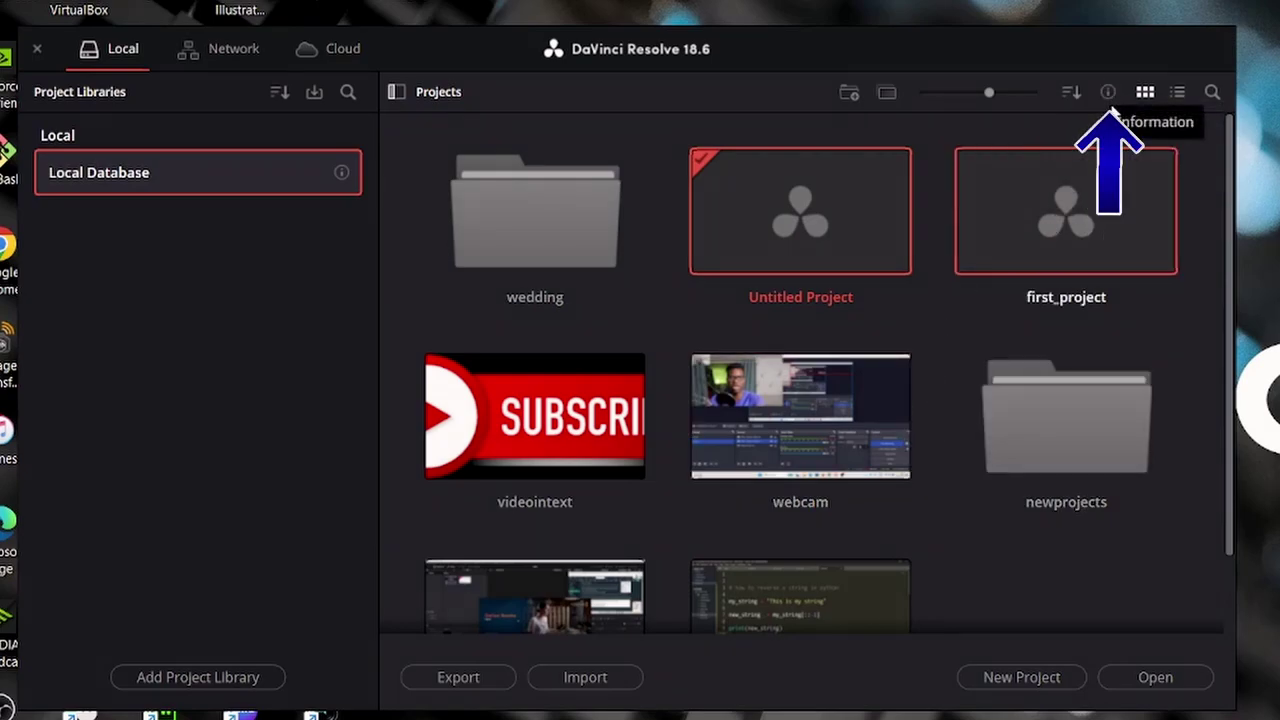
Show and hide the project information, and view the projects as a list before returning to thumbnail view.
left_click(1108, 92)
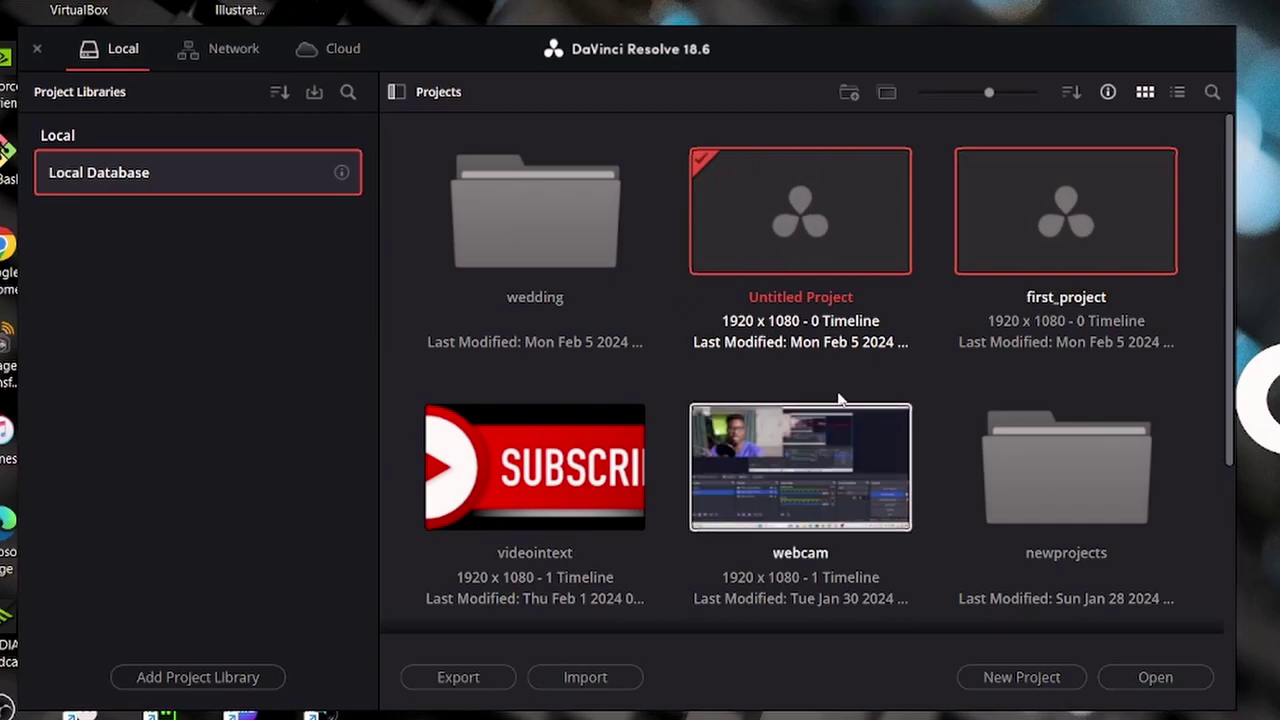
left_click(1108, 93)
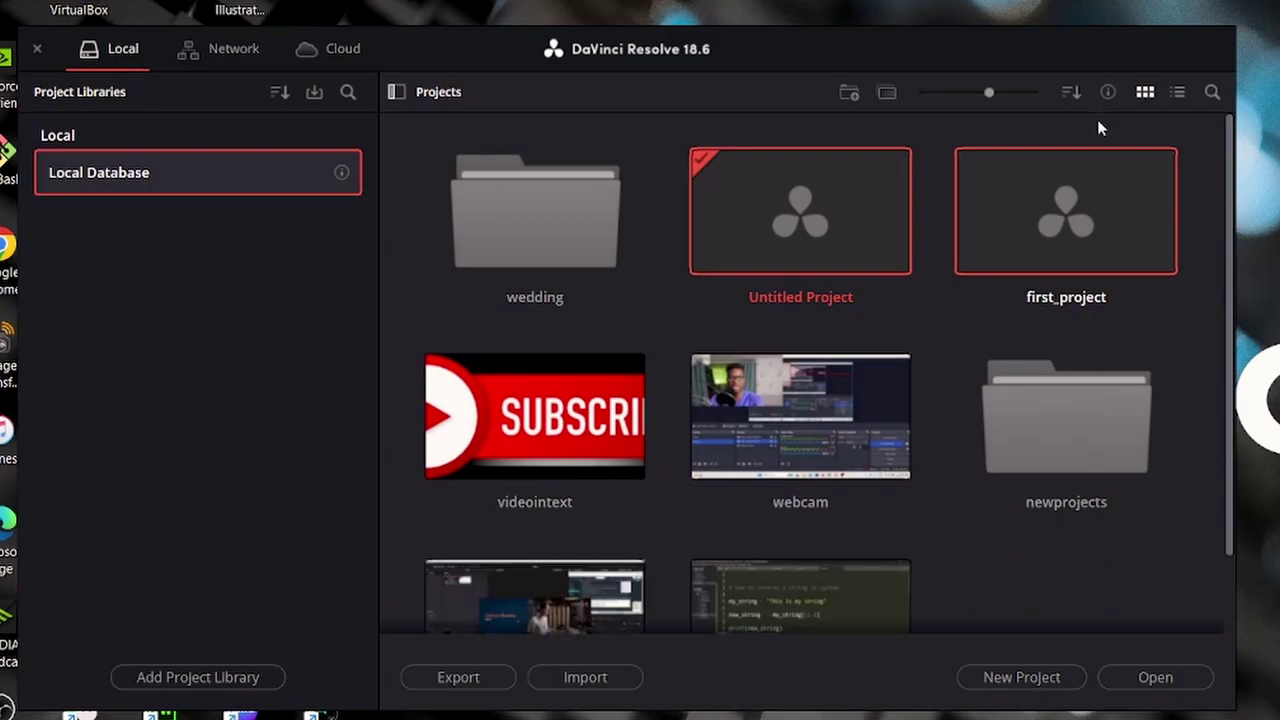
left_click(1178, 92)
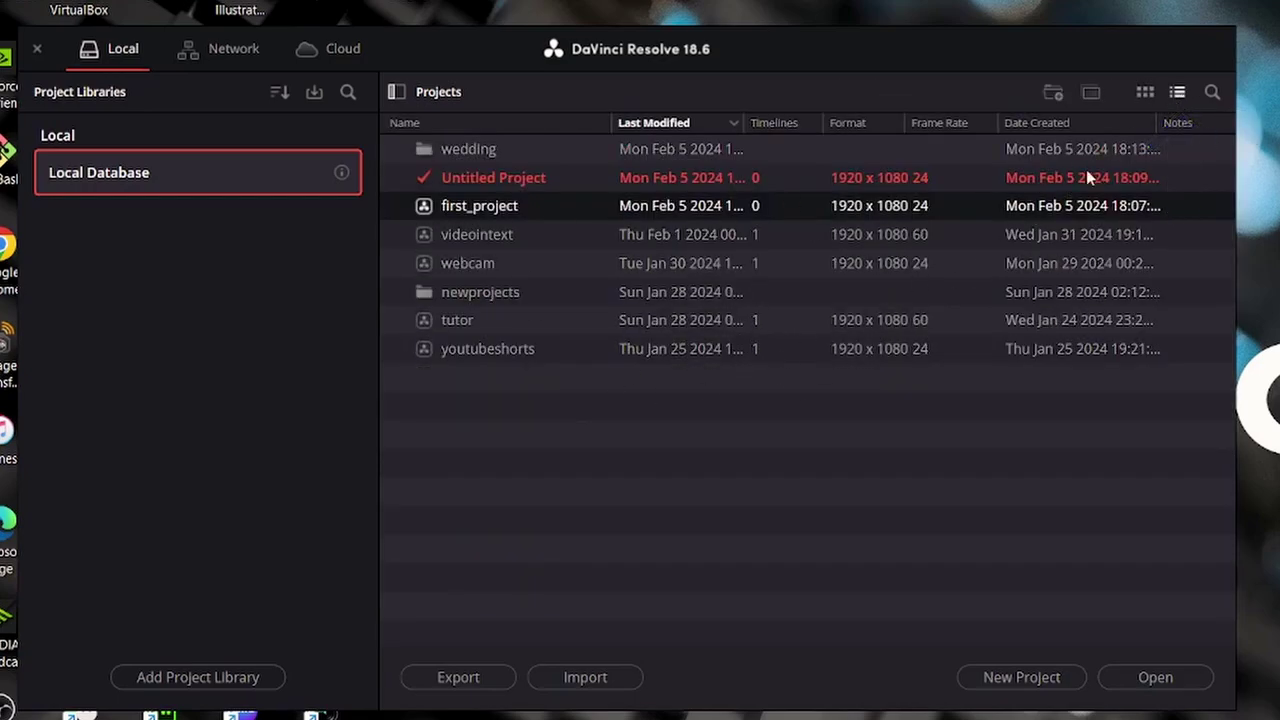
left_click(1145, 92)
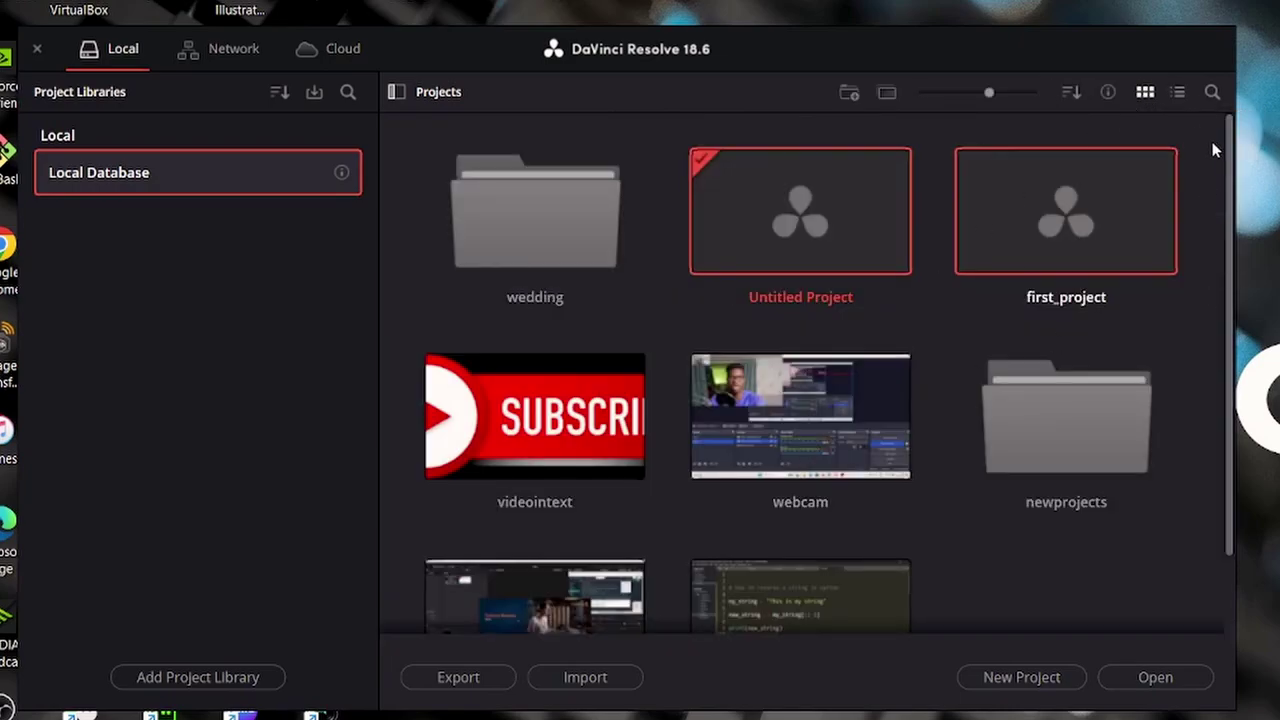
Search the projects by name for "web" and clear the search text again.
left_click(1213, 92)
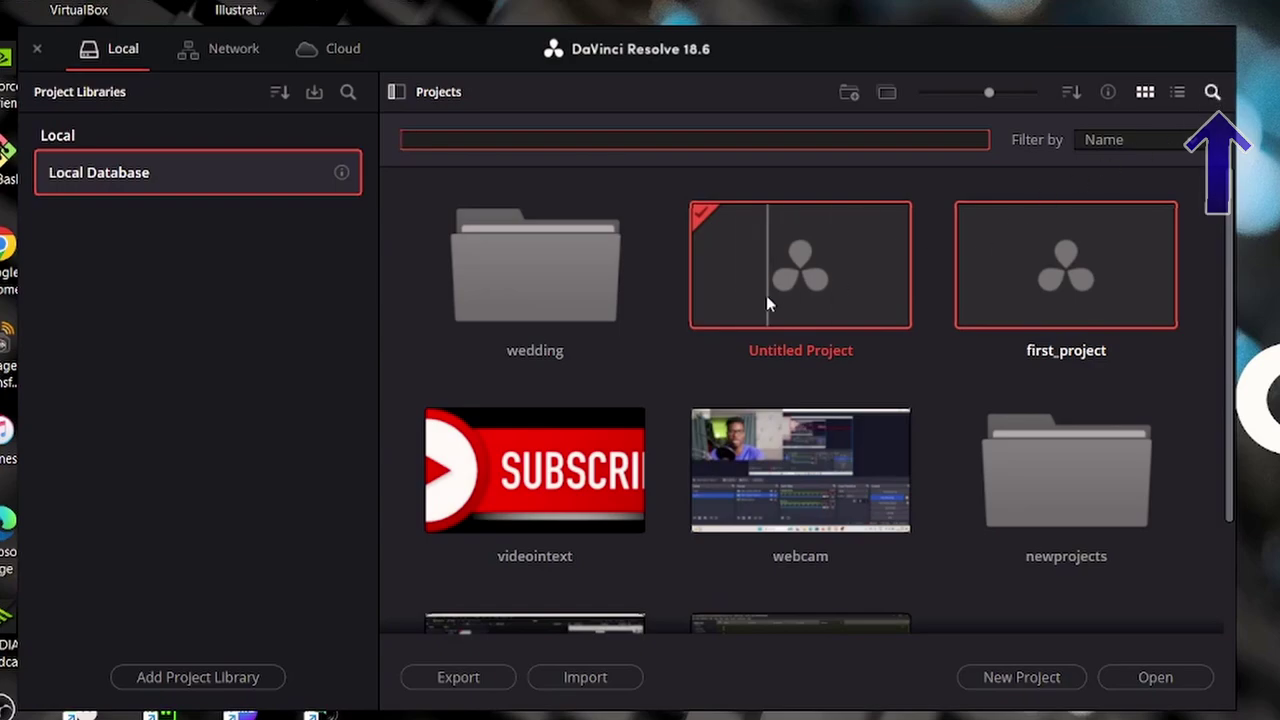
scroll(858, 378, "down", 1)
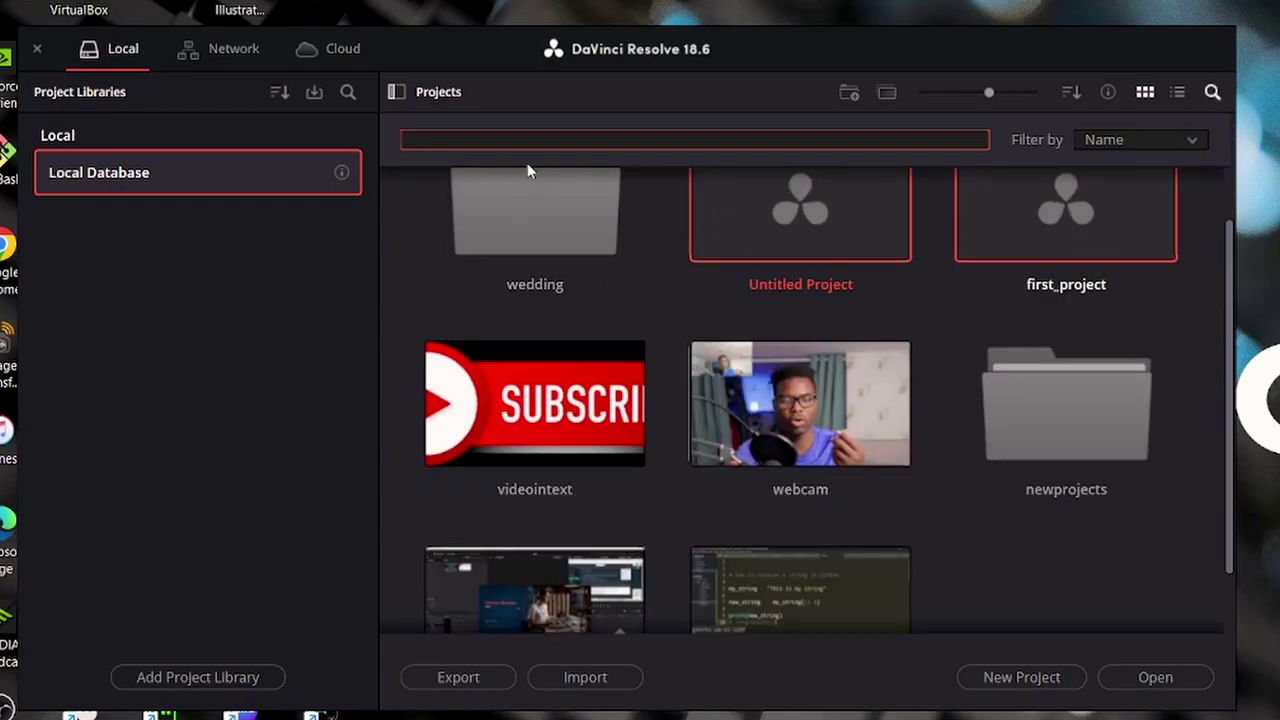
type("web")
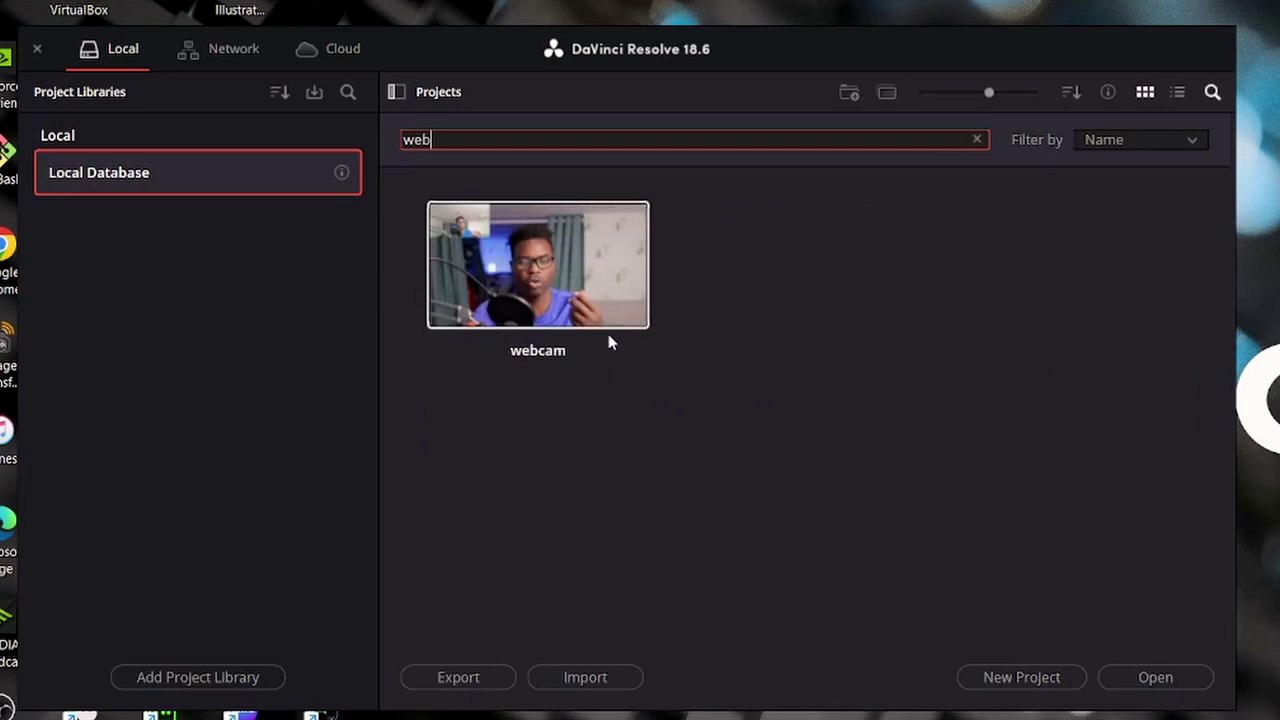
key("BackSpace")
key("BackSpace")
key("BackSpace")
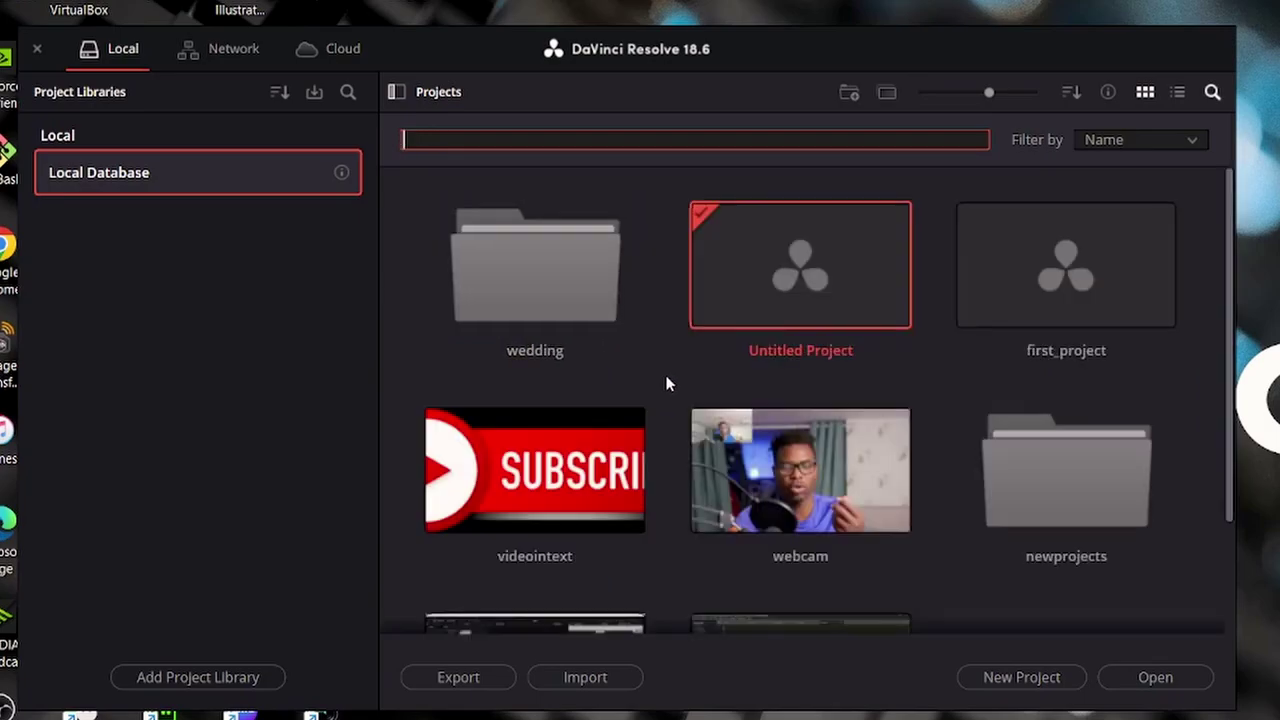
left_click(420, 200)
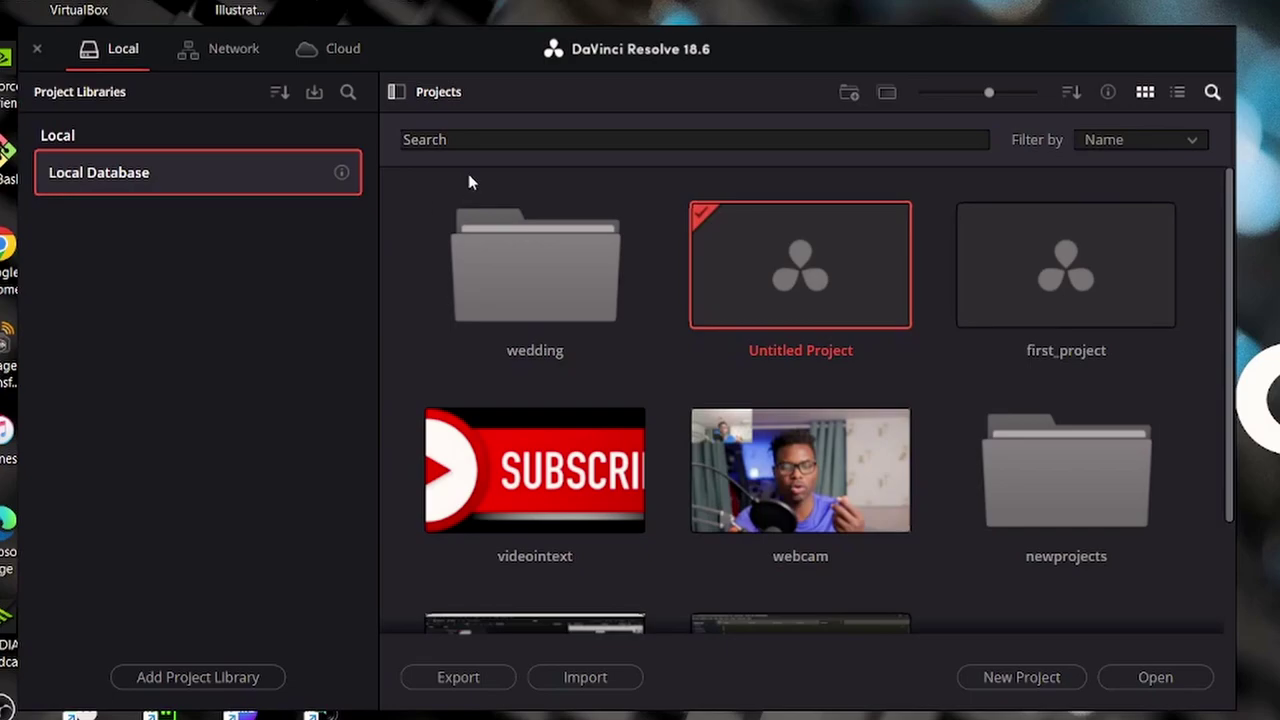
Export the webcam project as webcam.drp to the suggested folder.
scroll(820, 400, "down", 3)
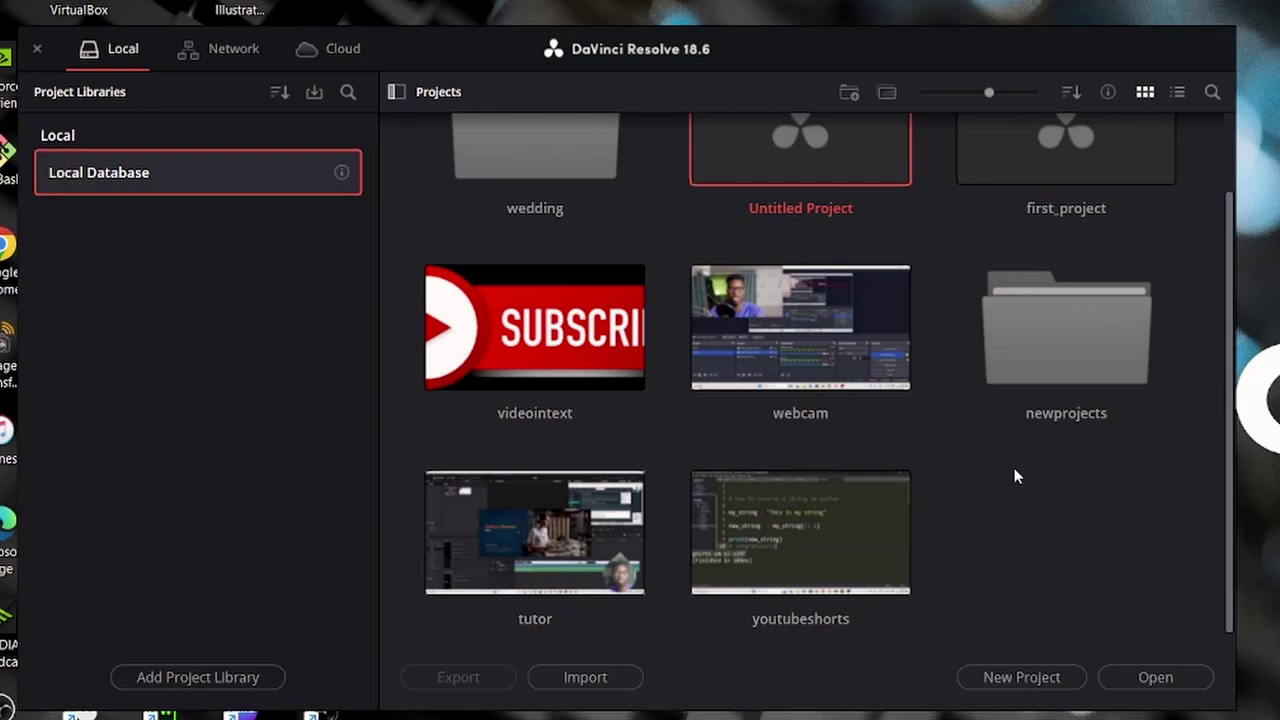
left_click(838, 348)
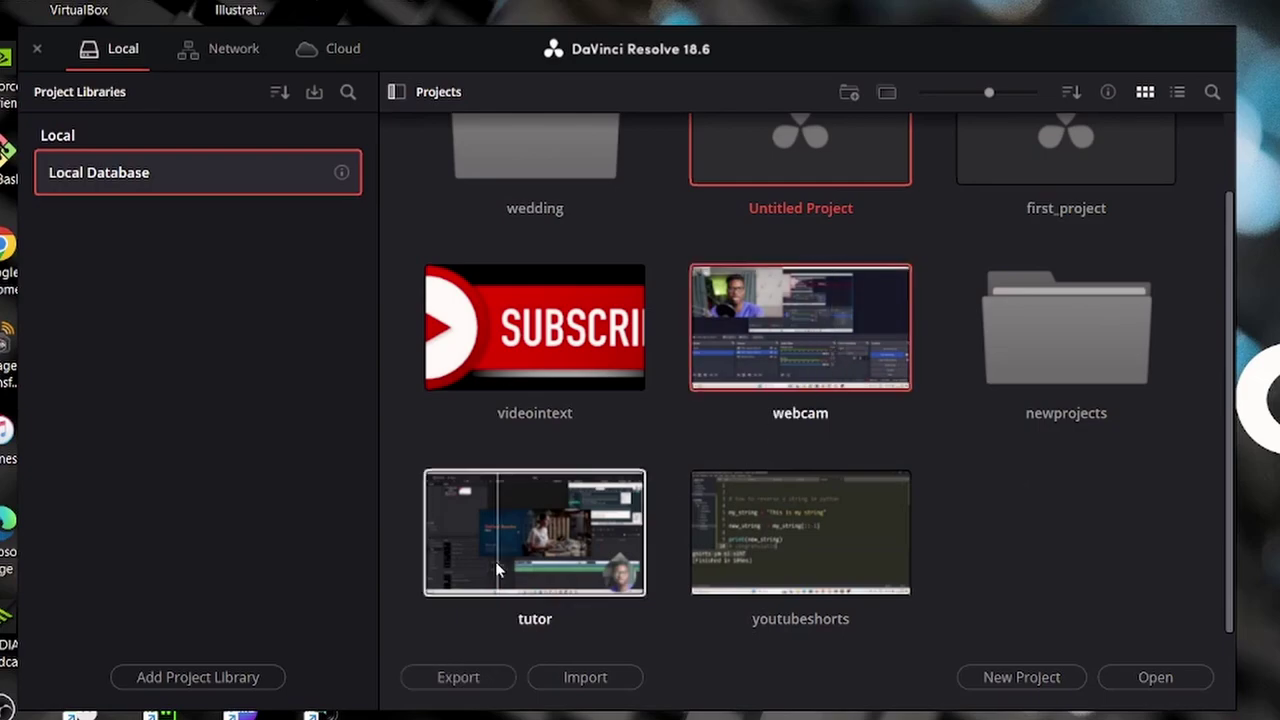
left_click(436, 672)
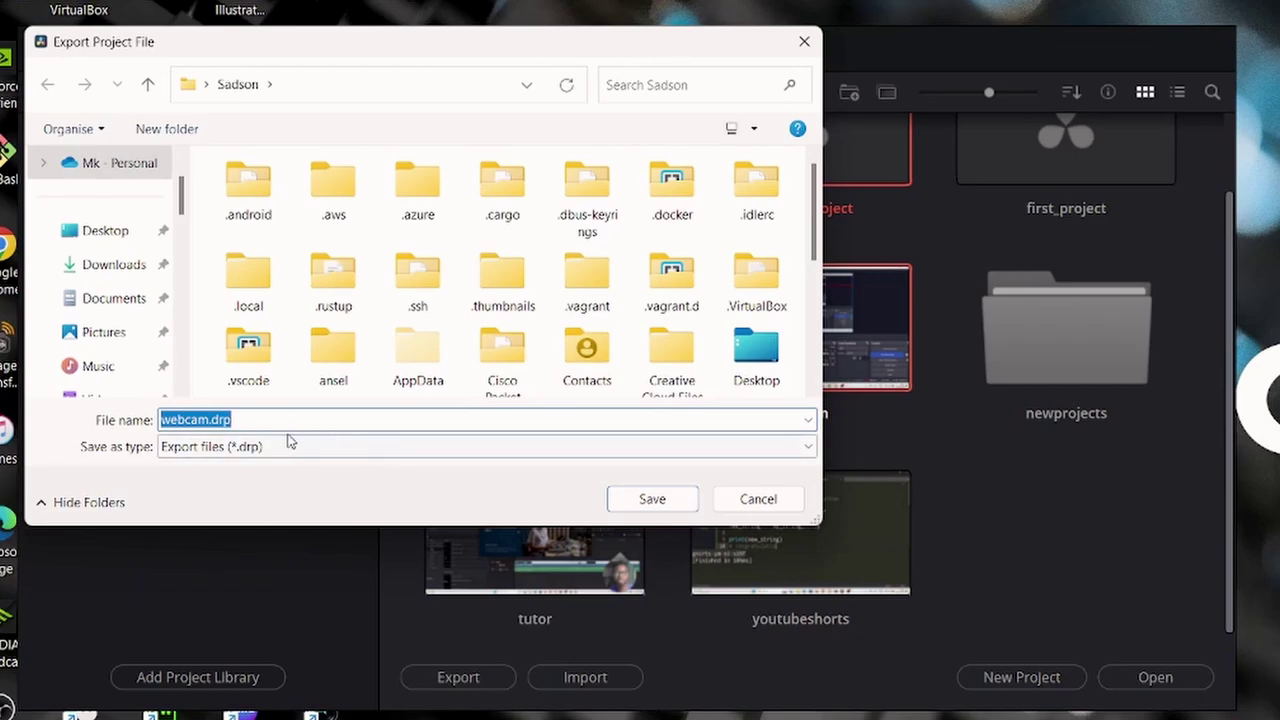
key("Return")
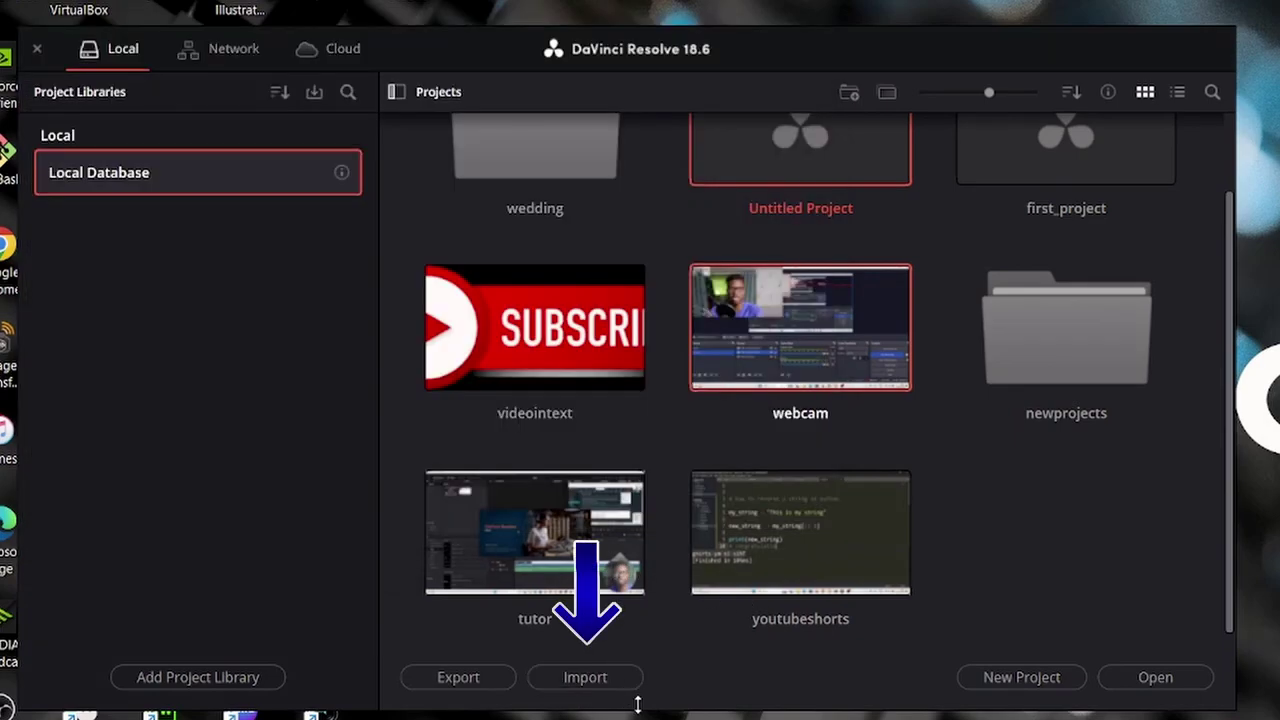
Browse the folders for a project file to import and leave without importing anything.
left_click(593, 677)
scroll(295, 425, "down", 5)
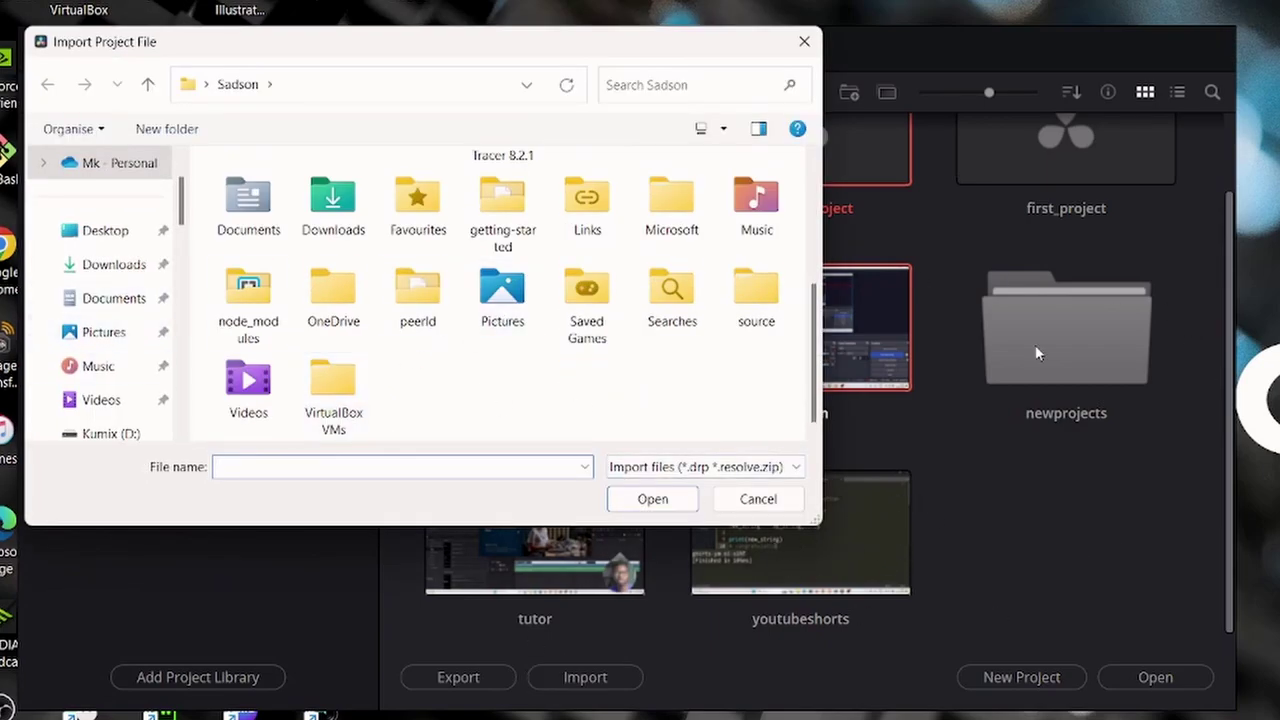
left_click(756, 499)
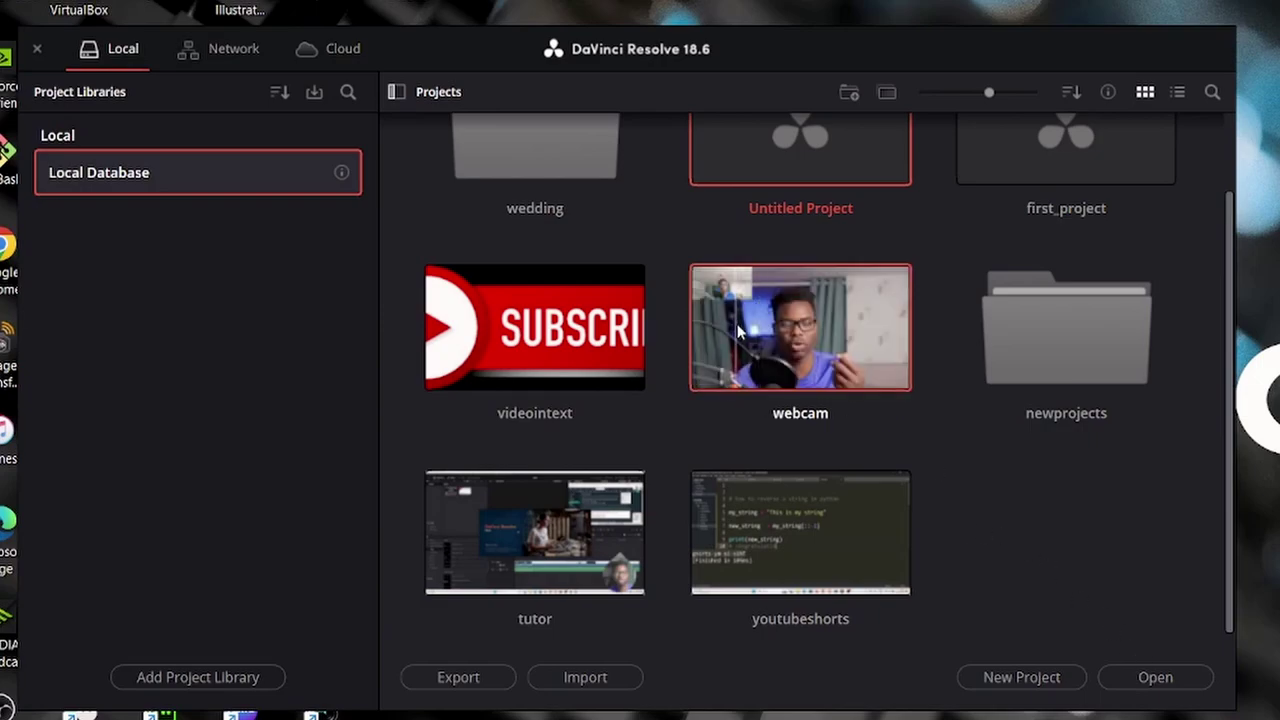
Open the webcam project for editing and return to the Project Manager.
left_click(1145, 677)
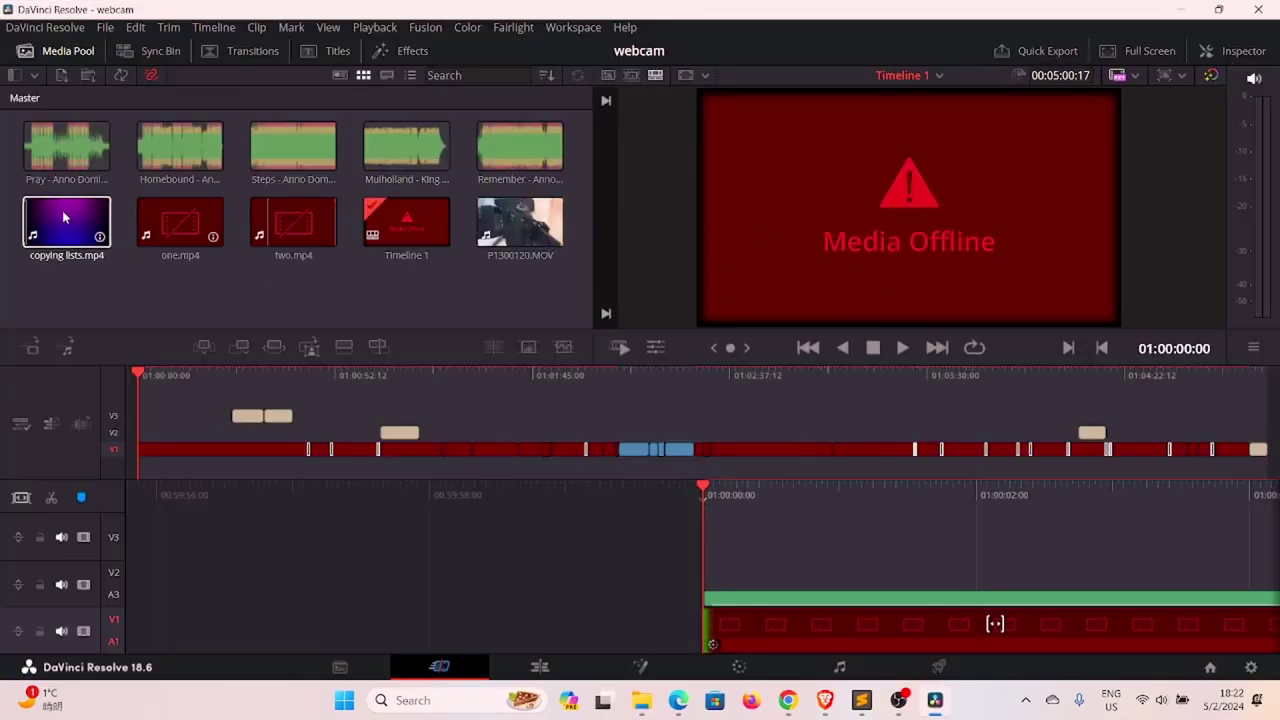
left_click(1208, 668)
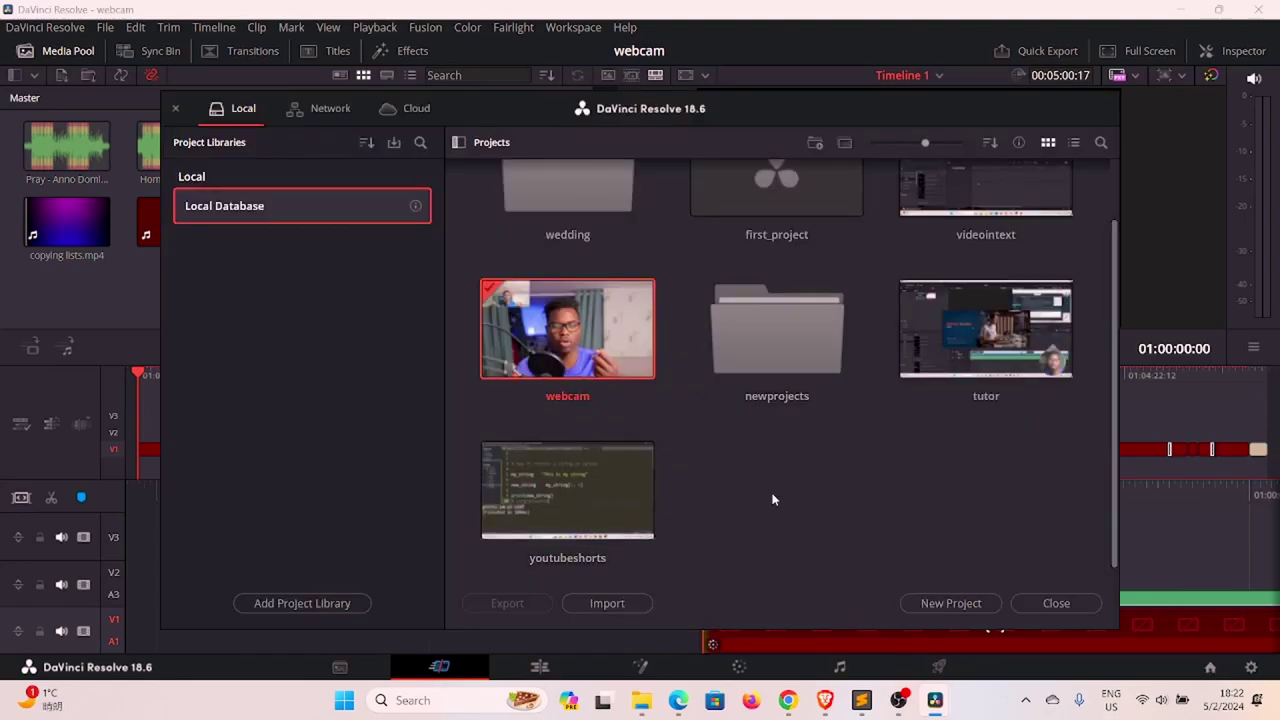
Create a new project named our_project in the Local Database.
scroll(800, 500, "up", 2)
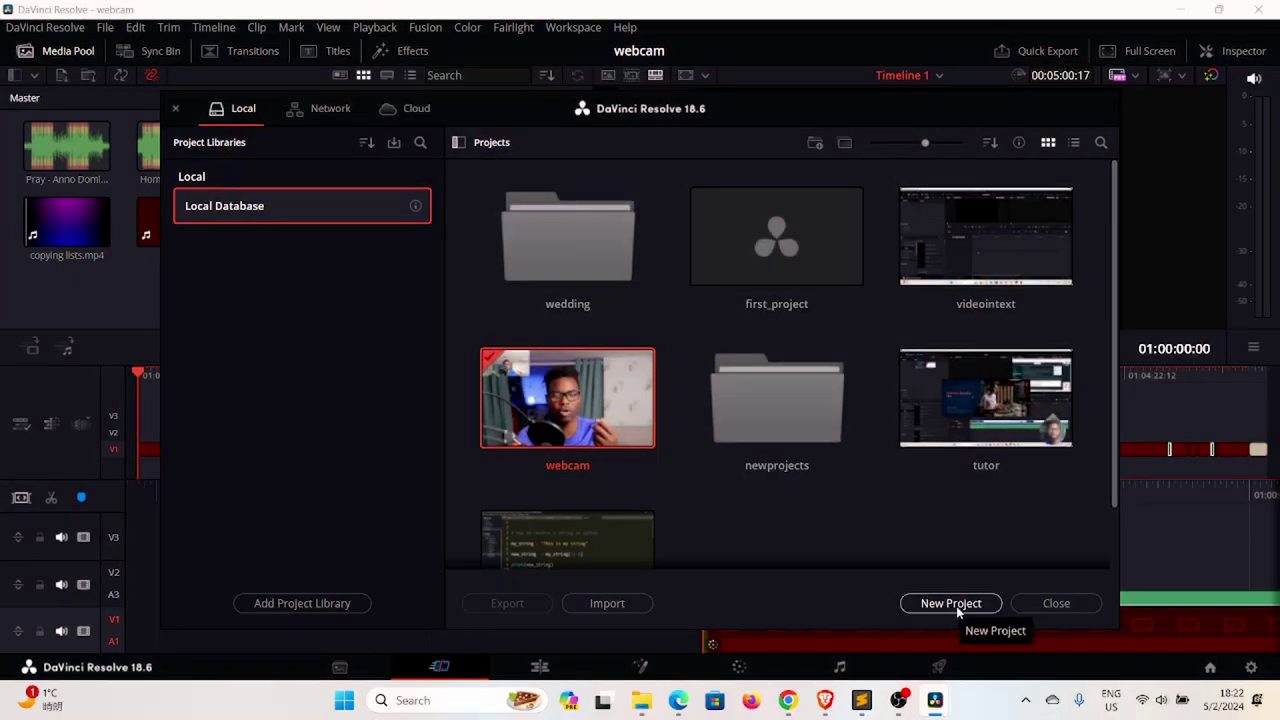
left_click(956, 604)
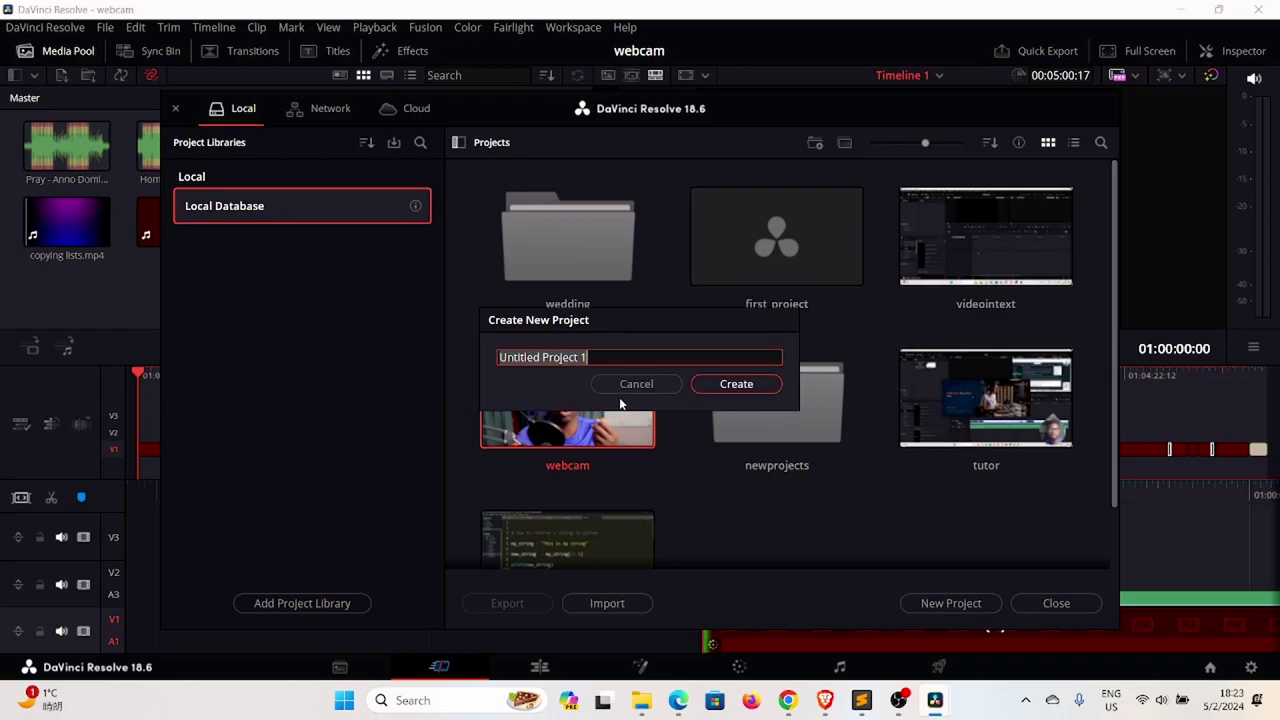
type("our_project")
left_click(741, 383)
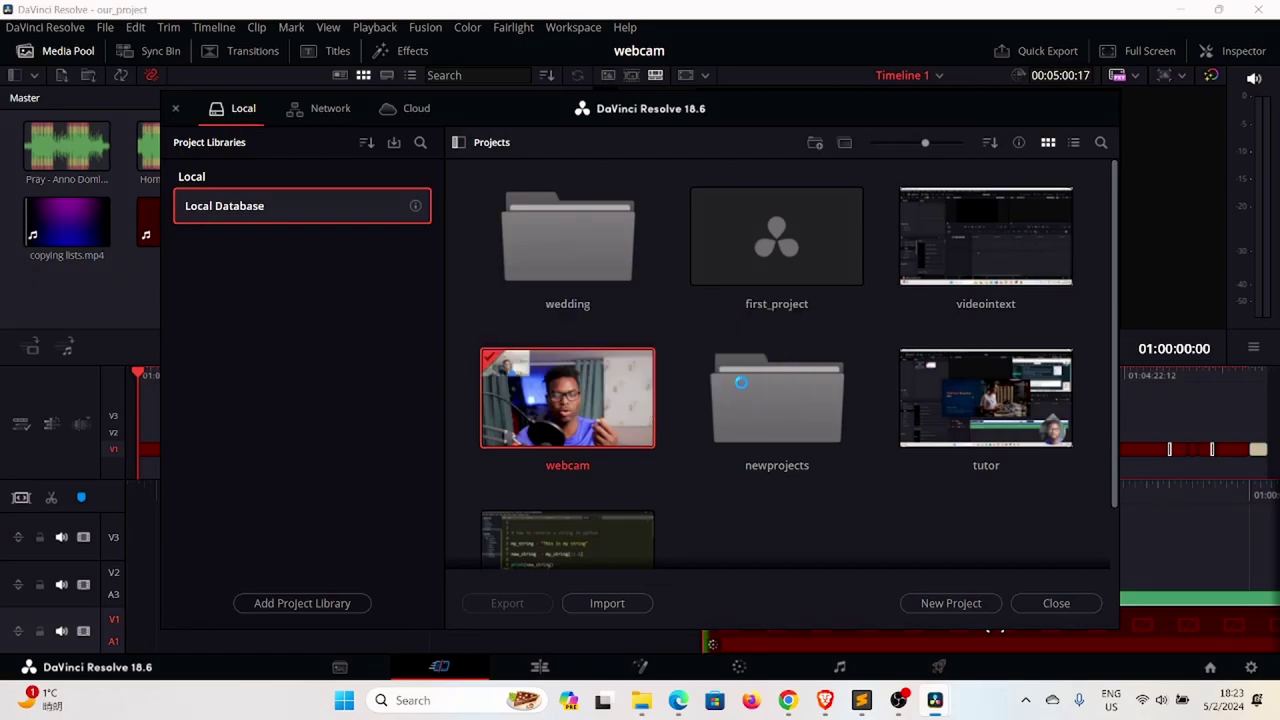